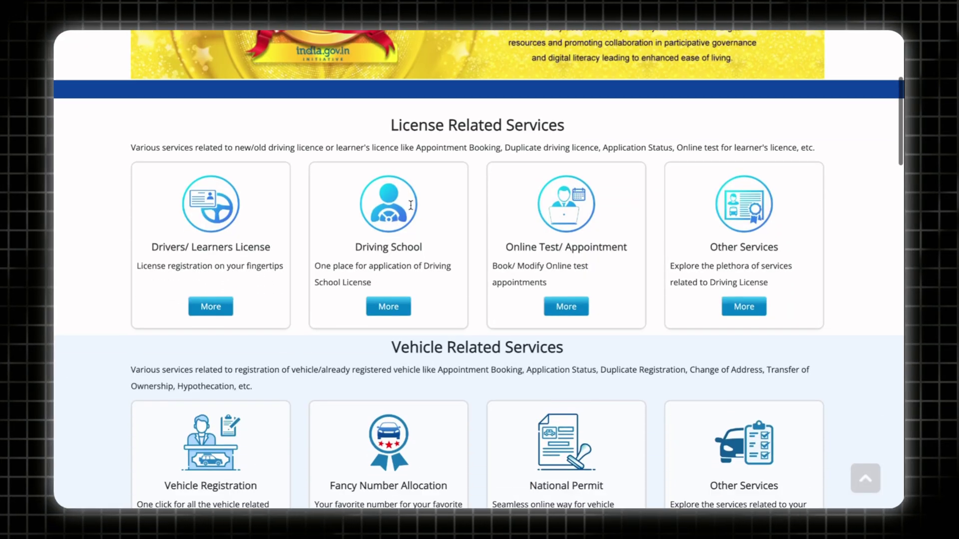
Step: Open Fancy Number Allocation and highlight the 1 pm application deadline and 2–4 pm bidding window
scroll(345, 235, "down", 3)
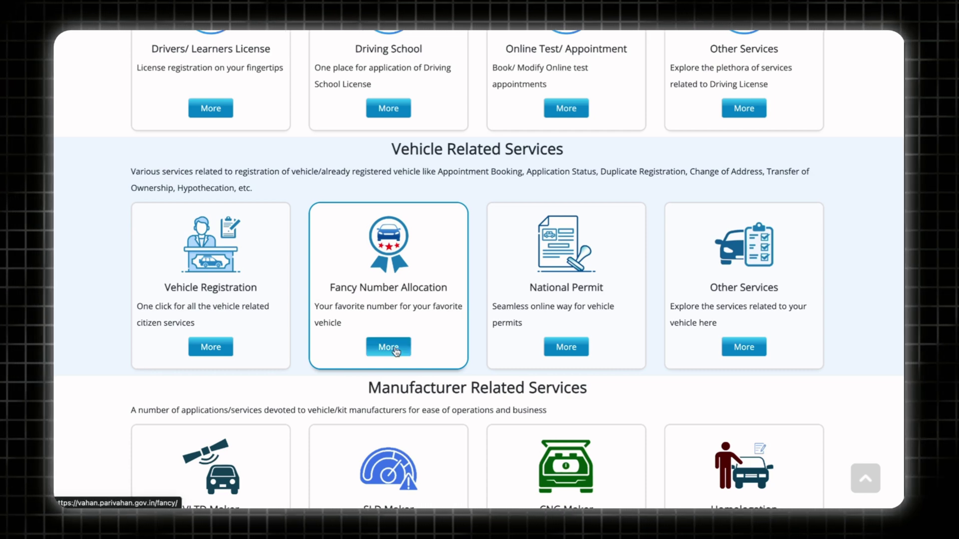
left_click(393, 349)
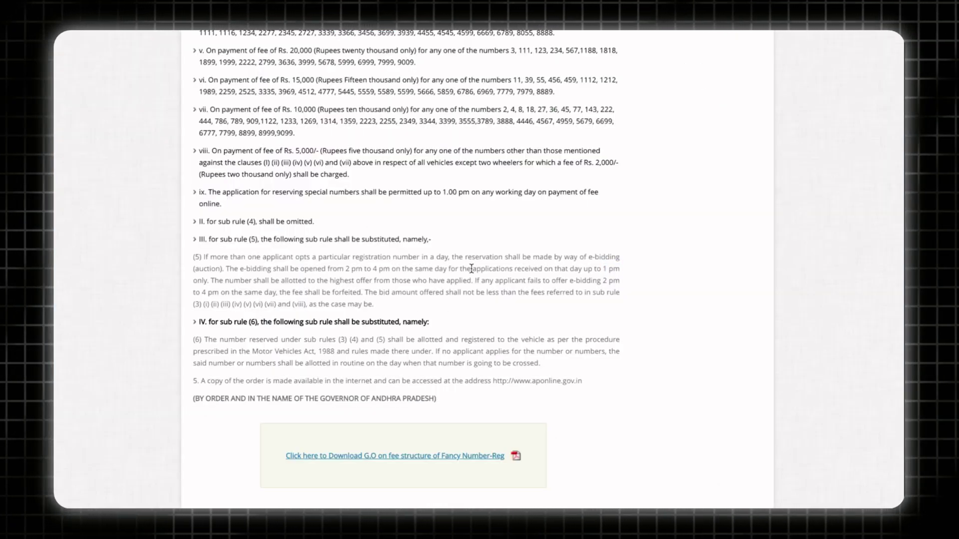
left_click_drag(471, 269, 621, 271)
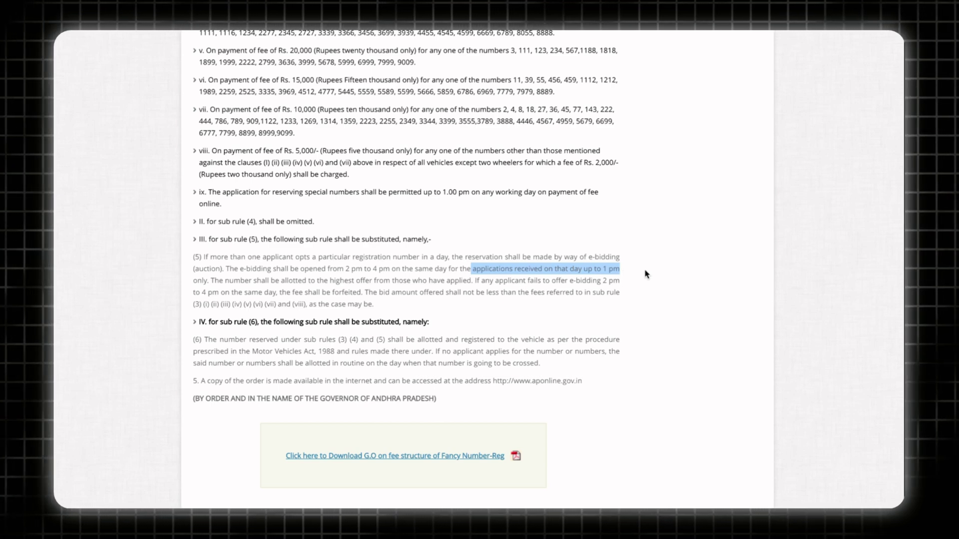
left_click_drag(345, 269, 397, 270)
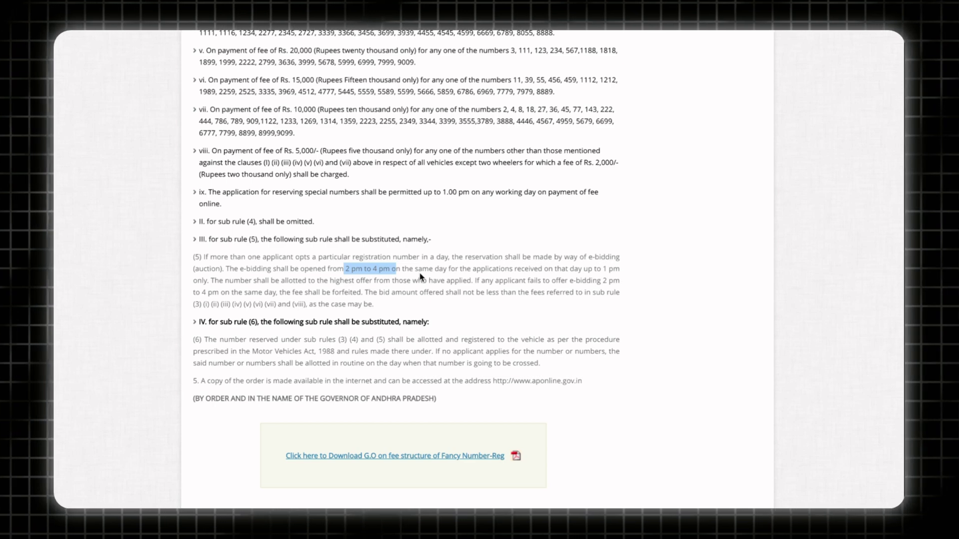
left_click(421, 277)
left_click_drag(603, 269, 207, 283)
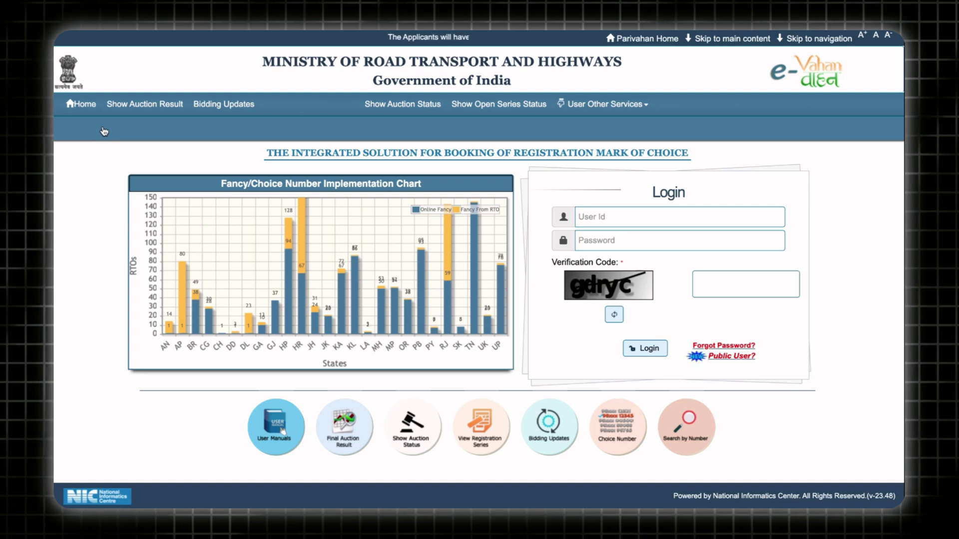
Step: Check availability of number 1795 in Andhra Pradesh via Search By Number with the verification code
left_click(303, 109)
left_click(360, 198)
left_click(370, 276)
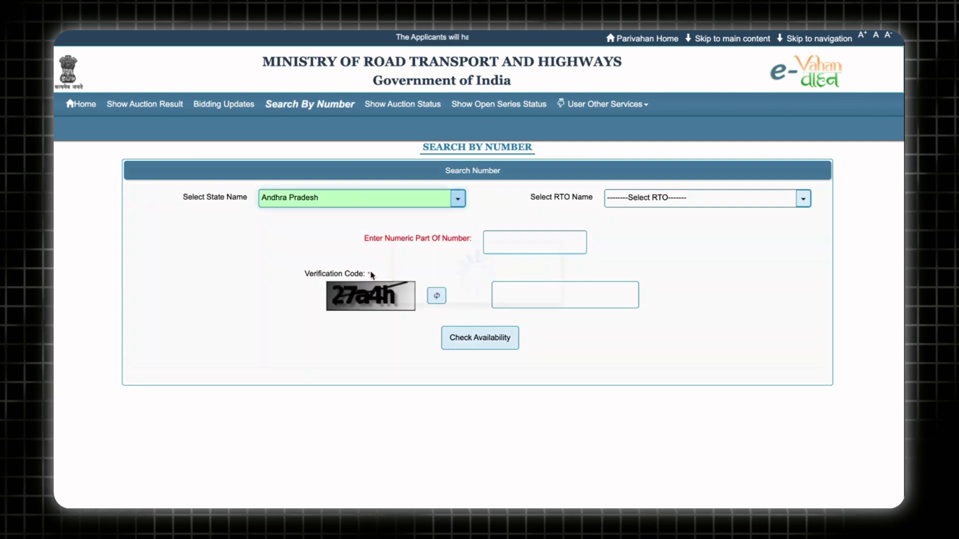
left_click(511, 246)
type("179")
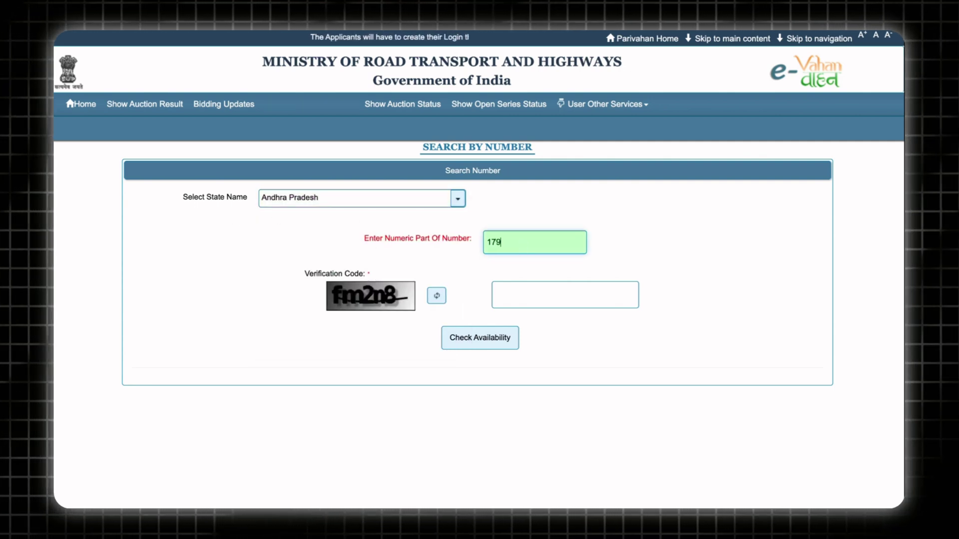
type("5")
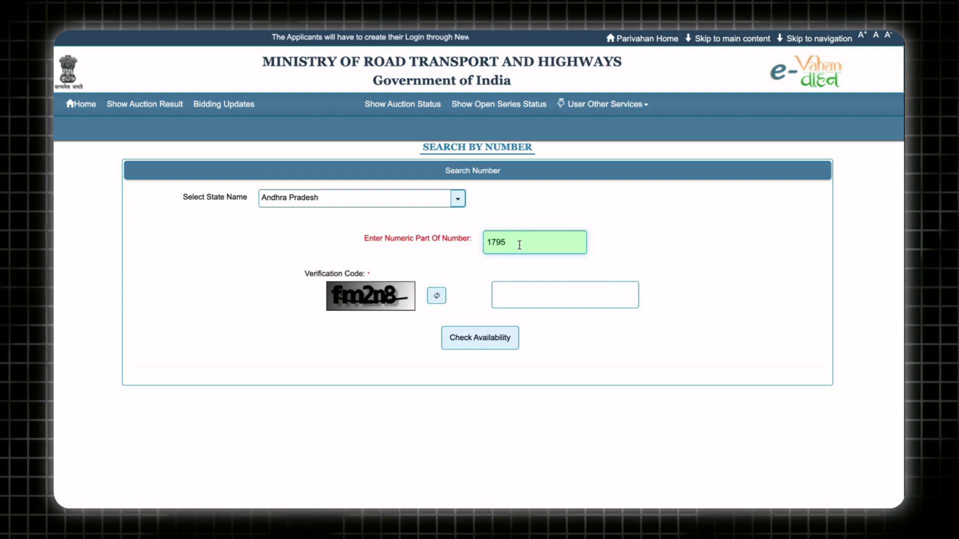
left_click(534, 297)
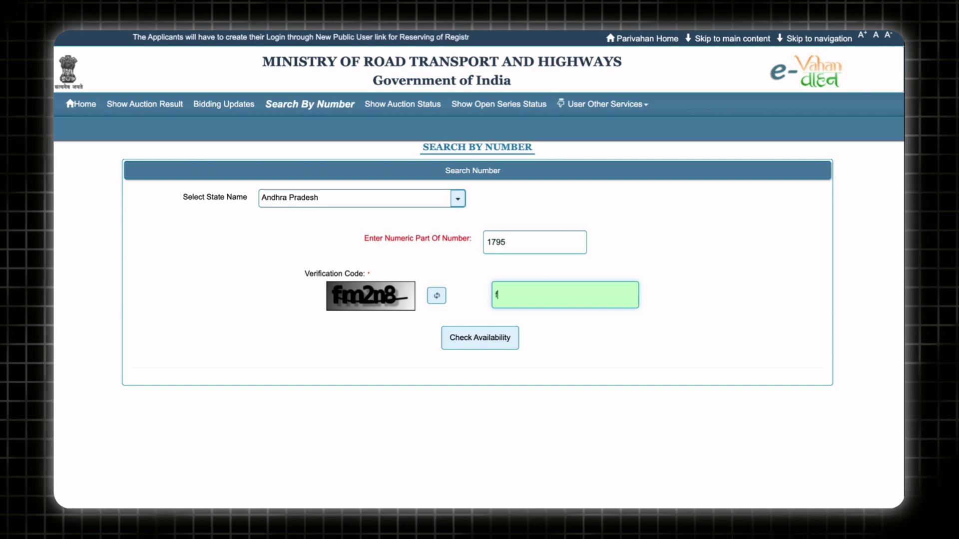
type("fm2n8")
key("Return")
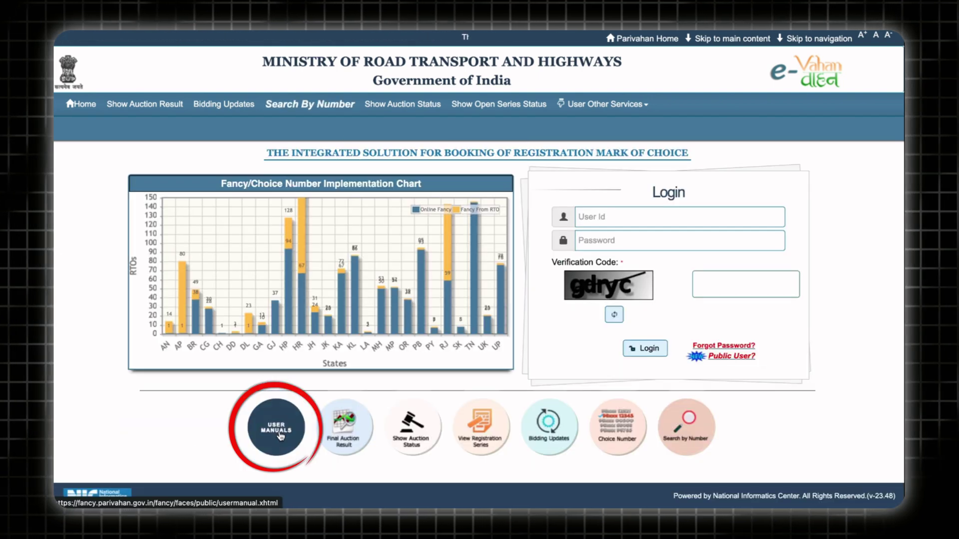
left_click(279, 436)
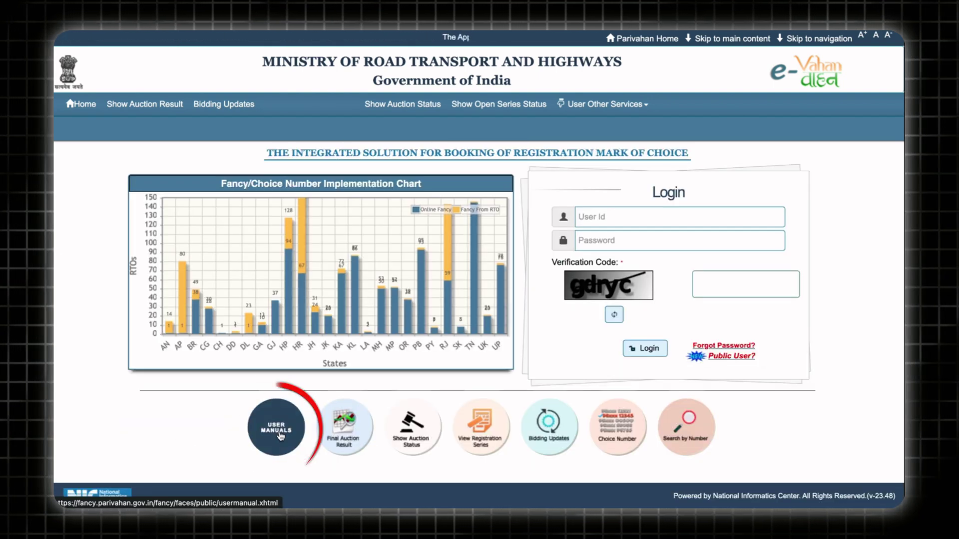
left_click(336, 169)
left_click(351, 220)
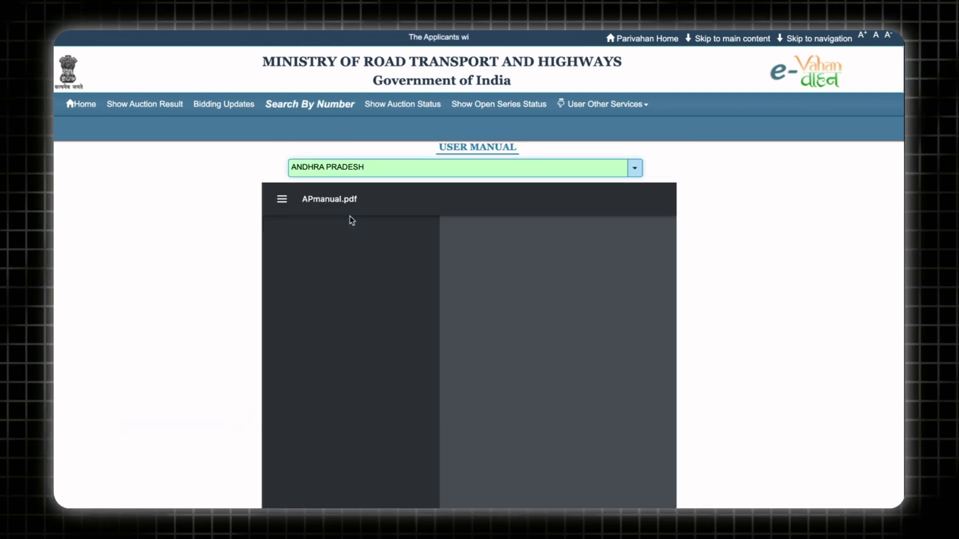
scroll(267, 104, "down", 2)
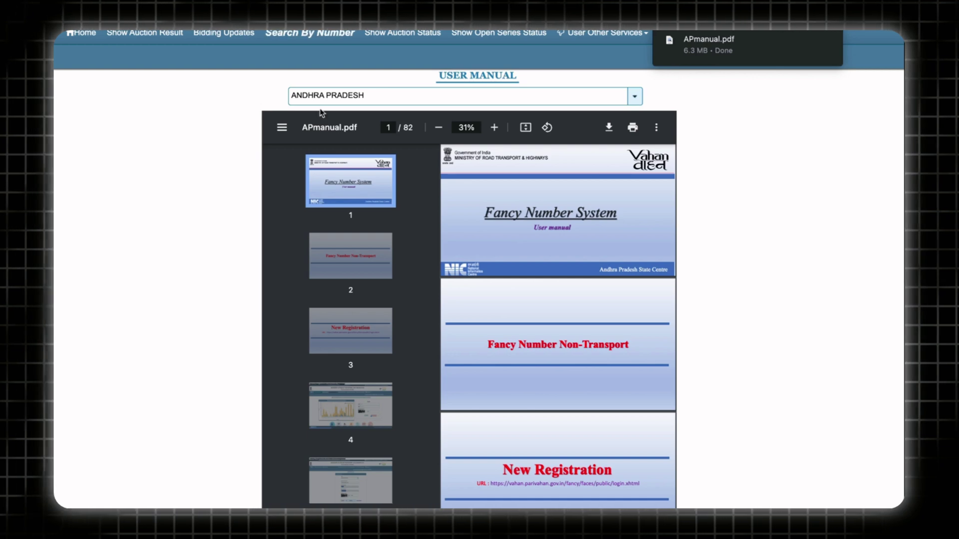
scroll(498, 296, "down", 2)
scroll(498, 295, "down", 8)
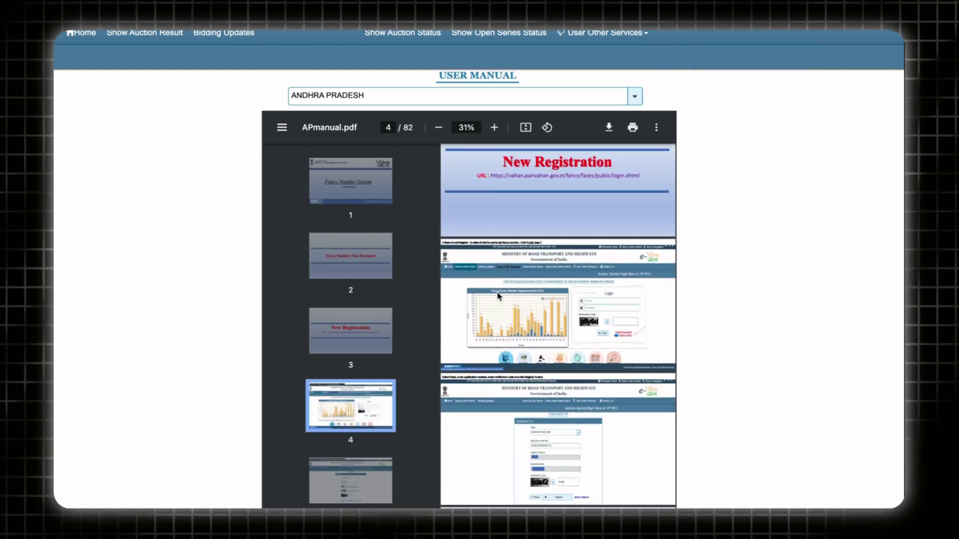
scroll(497, 295, "down", 12)
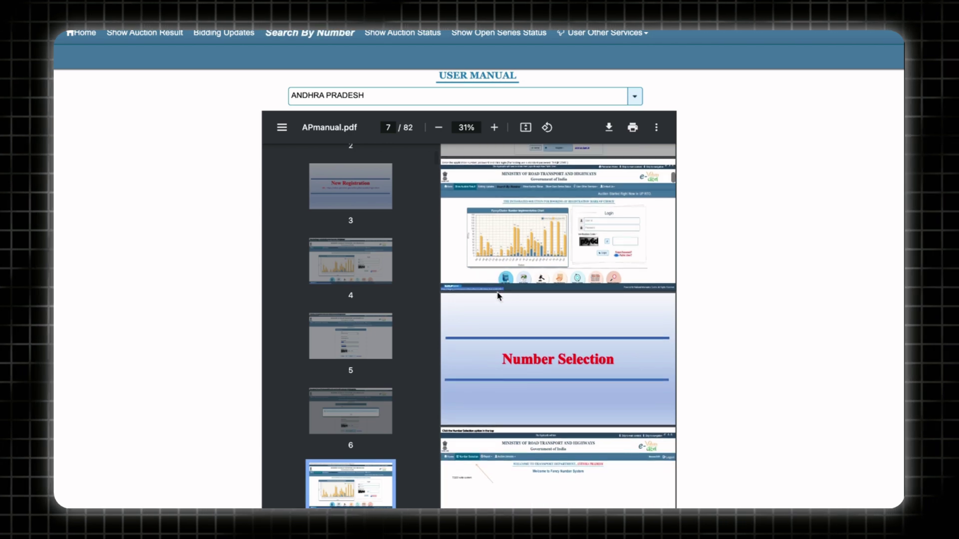
scroll(498, 296, "down", 4)
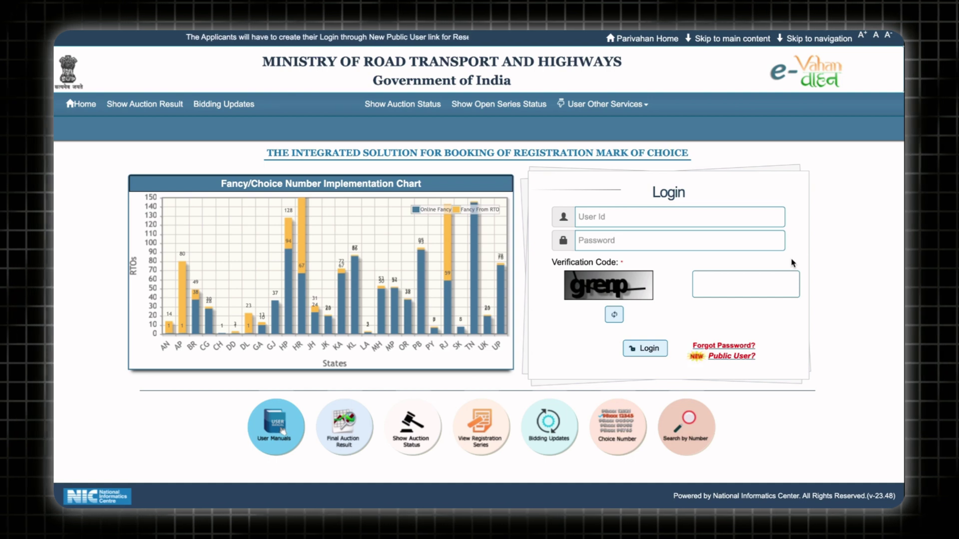
Step: Sign up as an Andhra Pradesh user with the application number and verification code, then close the success message
left_click(732, 356)
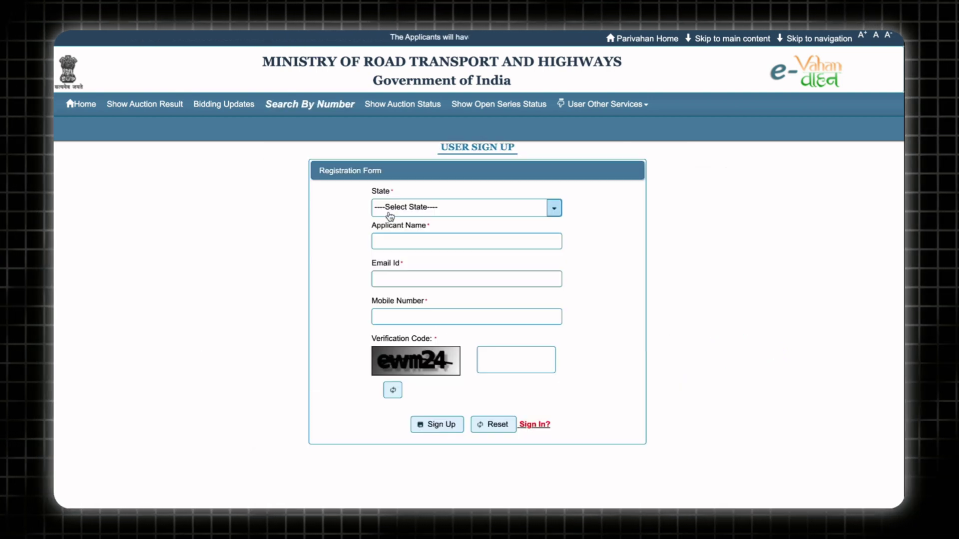
left_click(392, 216)
left_click(406, 256)
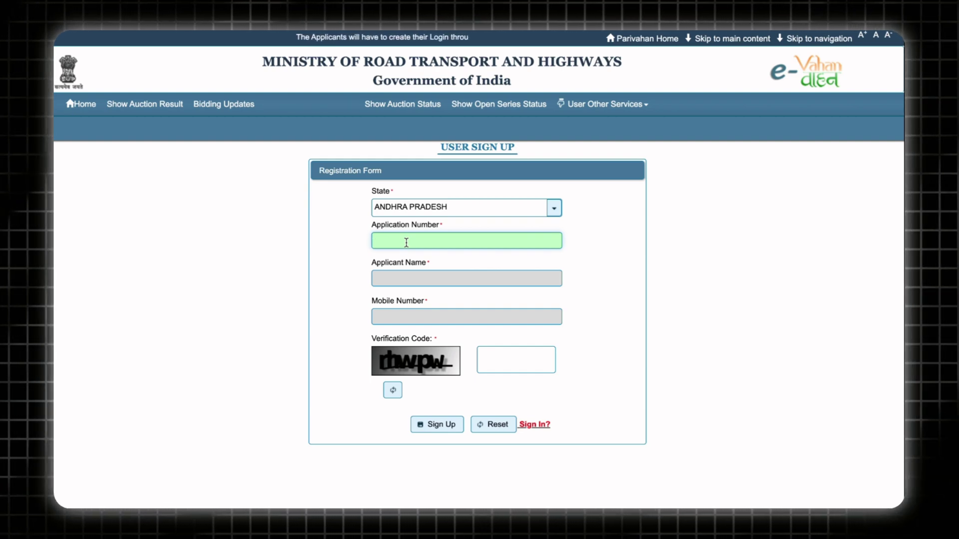
type("AP")
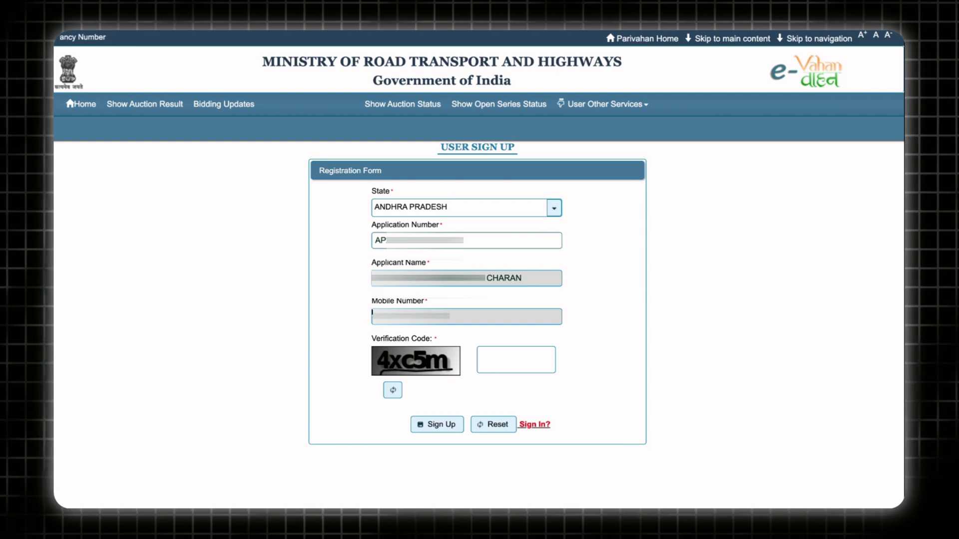
left_click(507, 366)
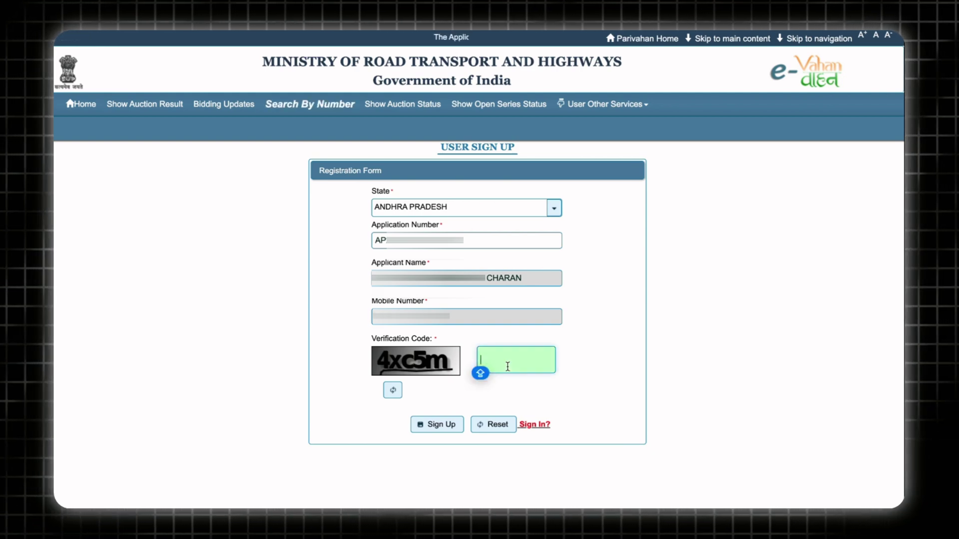
type("4xc5m")
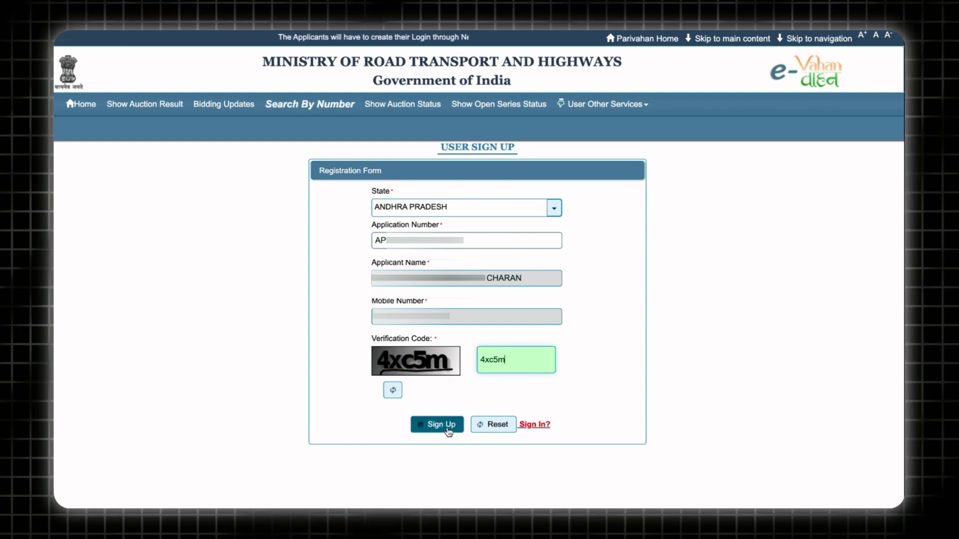
left_click(449, 432)
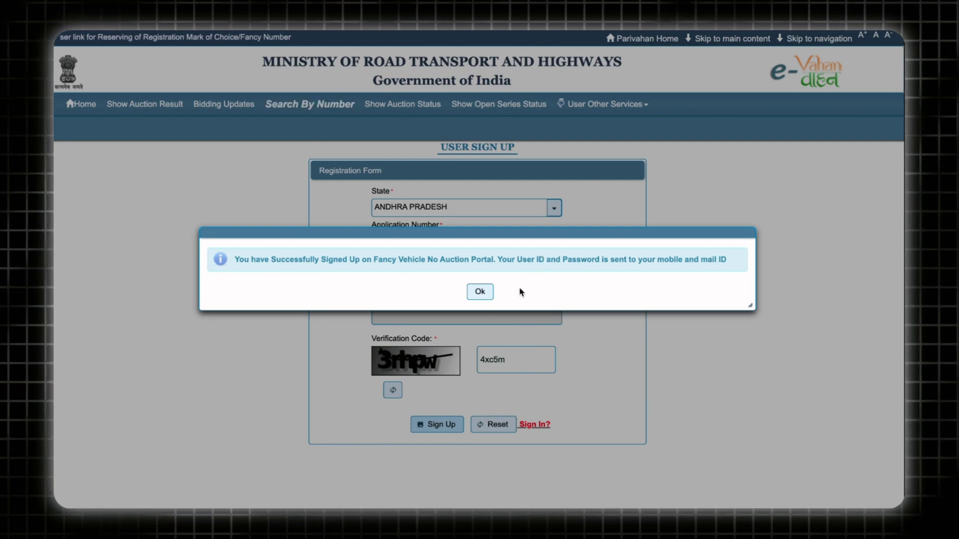
left_click(481, 292)
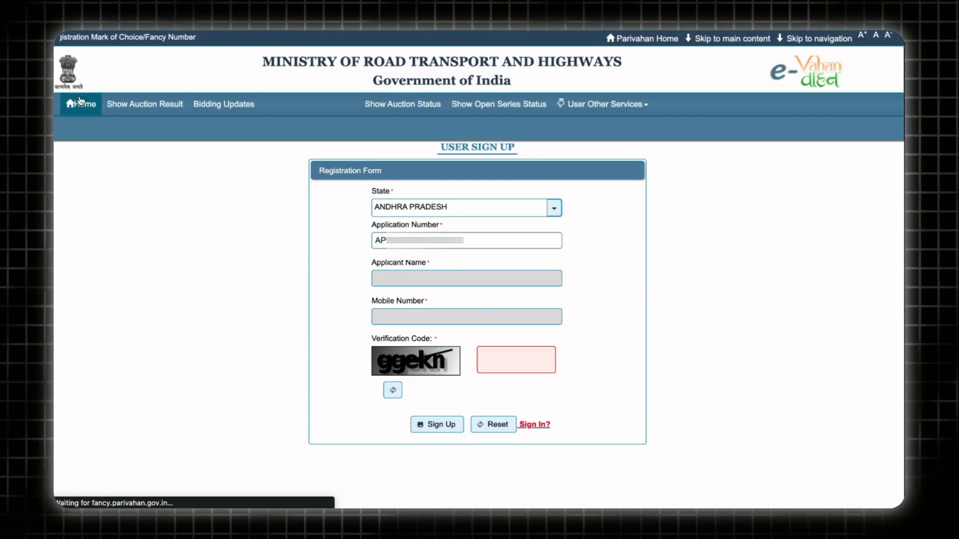
Step: Log in by pasting the saved user id and password and entering the verification code
type("AP")
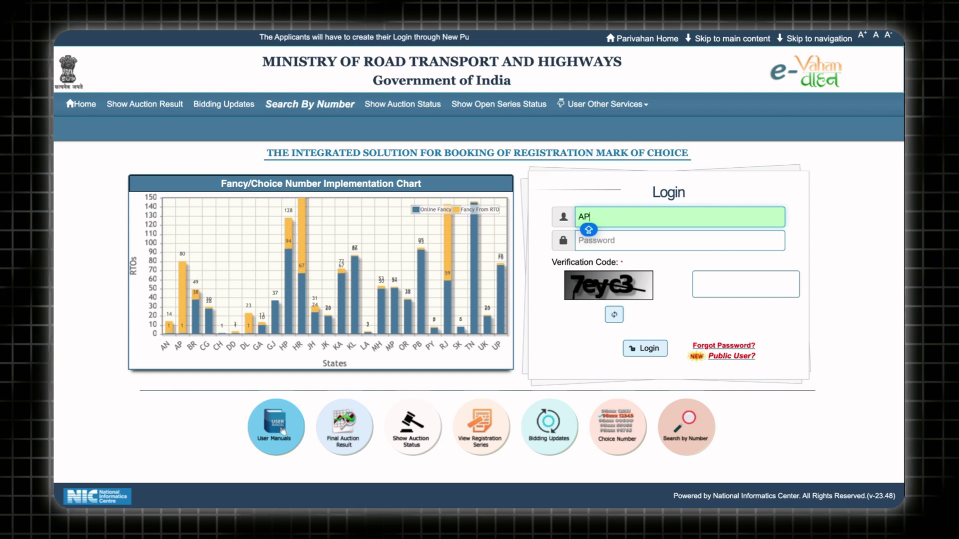
left_click(609, 243)
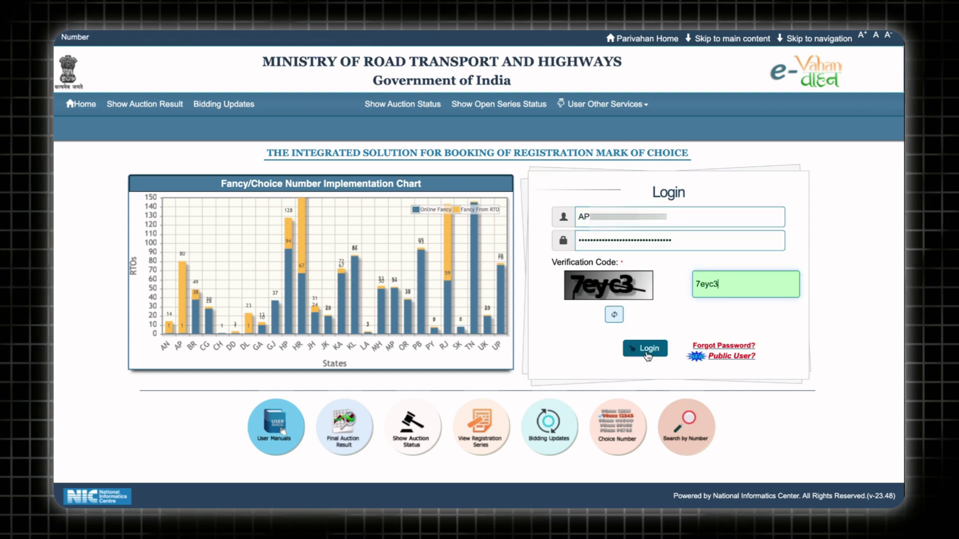
left_click(646, 351)
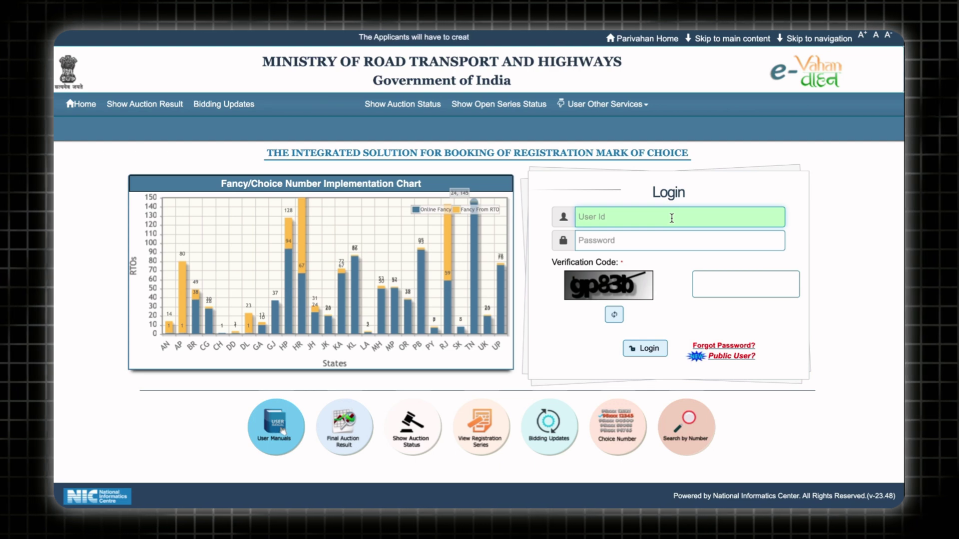
key("ctrl+v")
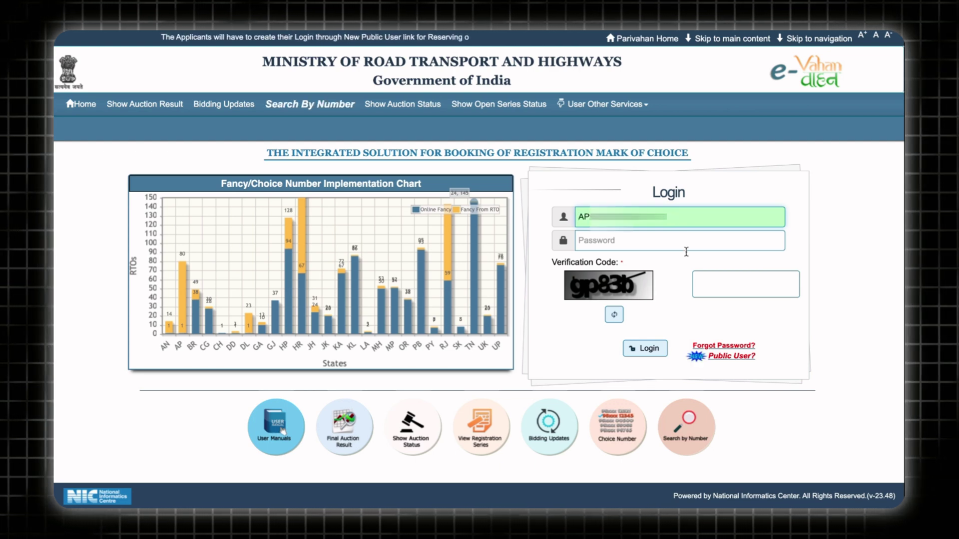
left_click(638, 244)
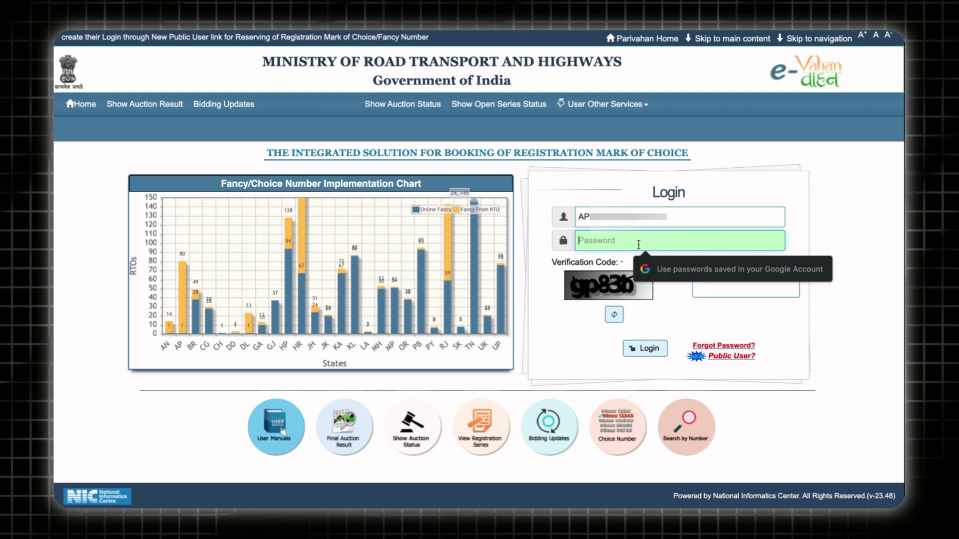
key("ctrl+v")
left_click(715, 285)
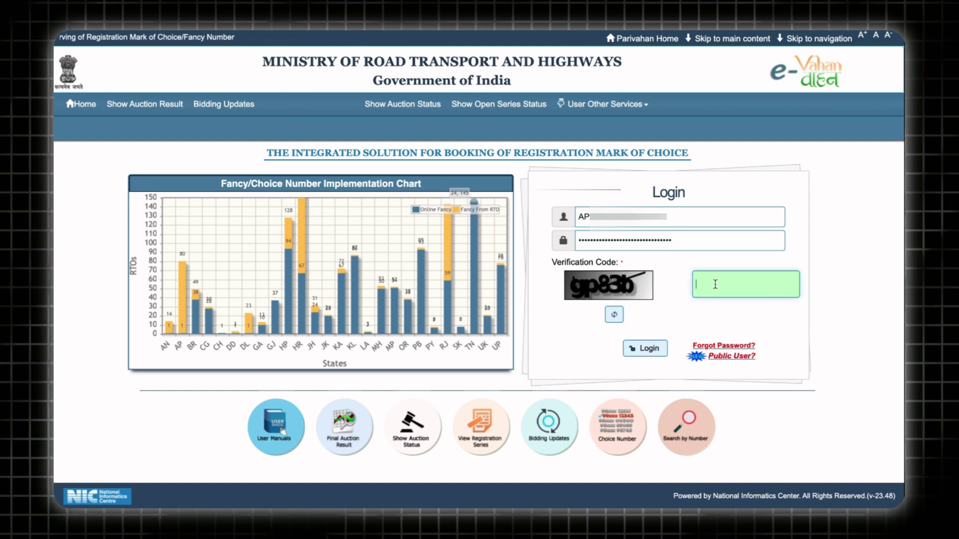
type("gp")
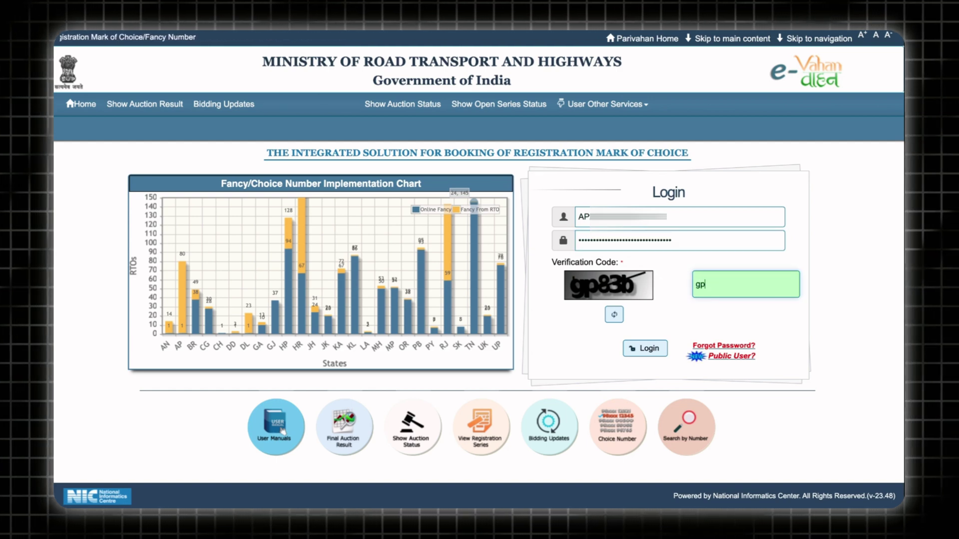
type("83b")
left_click(639, 347)
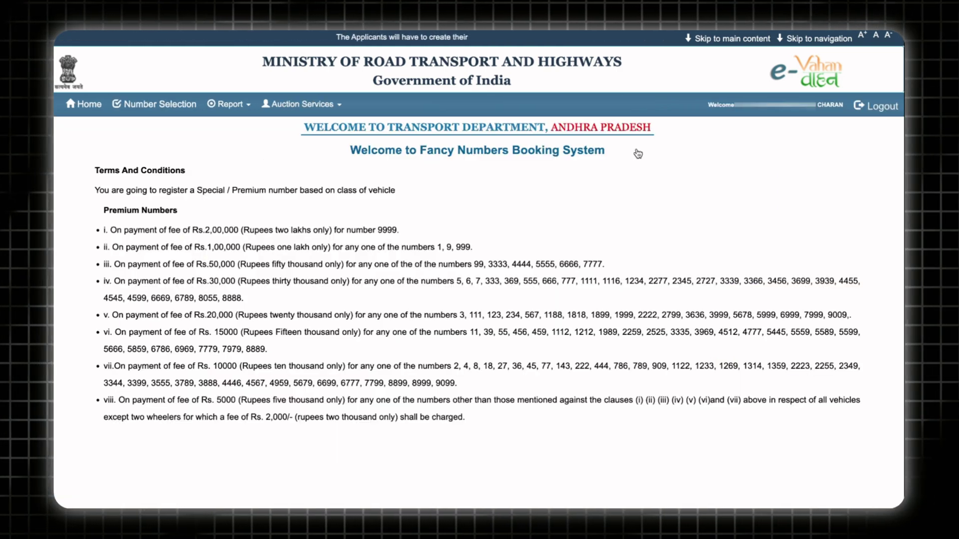
scroll(510, 167, "down", 1)
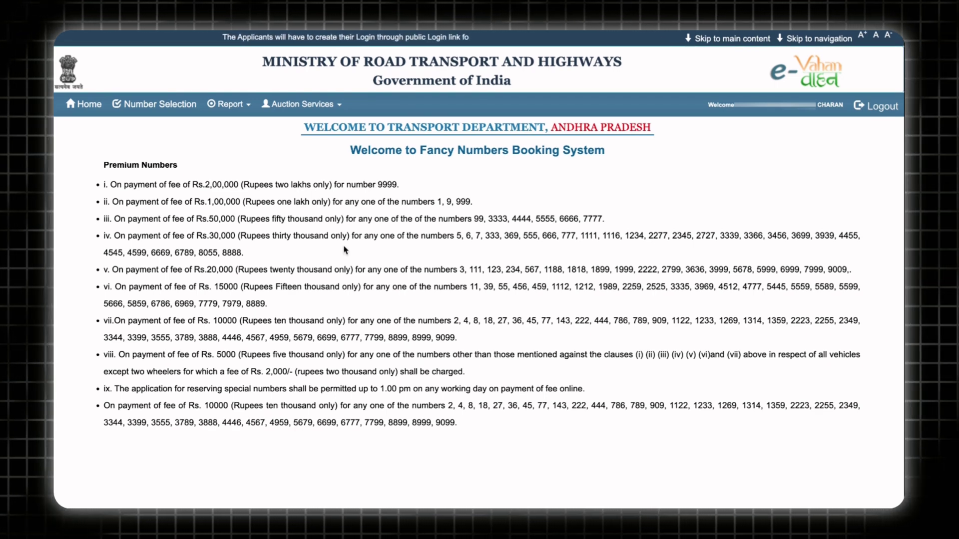
scroll(346, 251, "down", 3)
left_click_drag(304, 294, 338, 294)
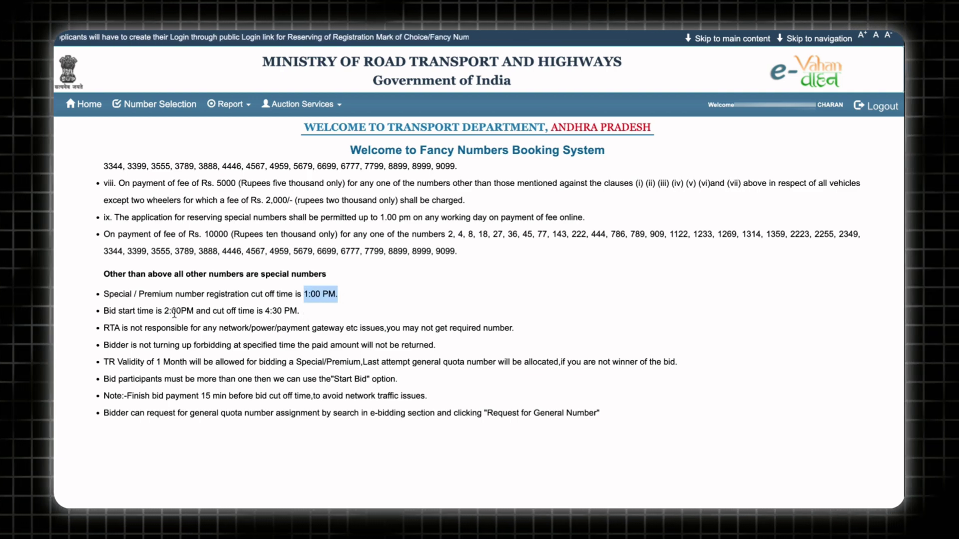
mouse_move(299, 31)
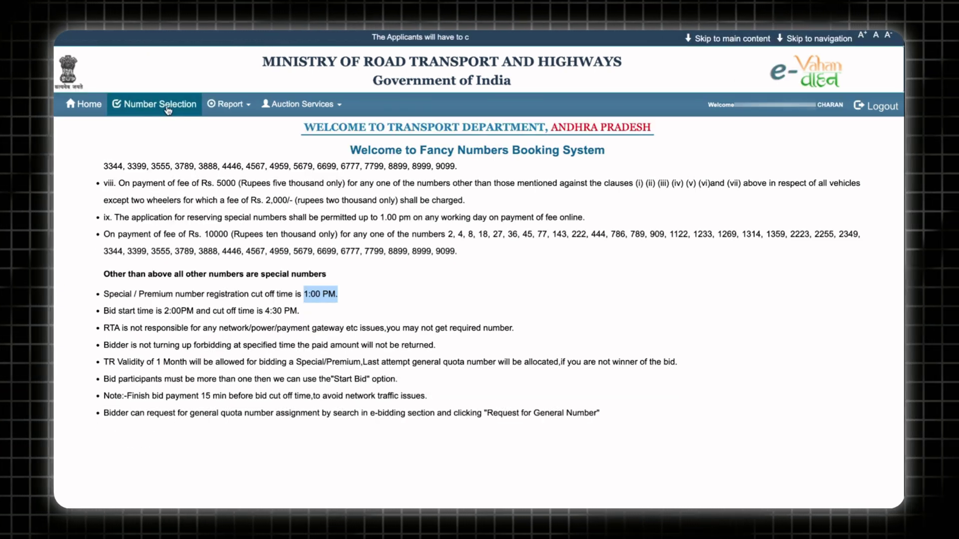
Step: Open Number Selection and filter the available registration numbers by 1795
left_click(168, 107)
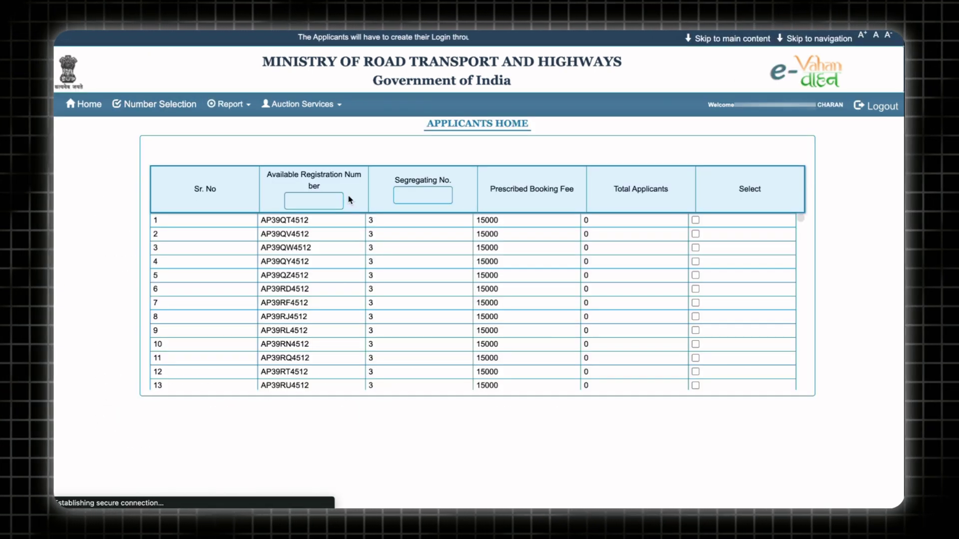
left_click(310, 203)
type("1795")
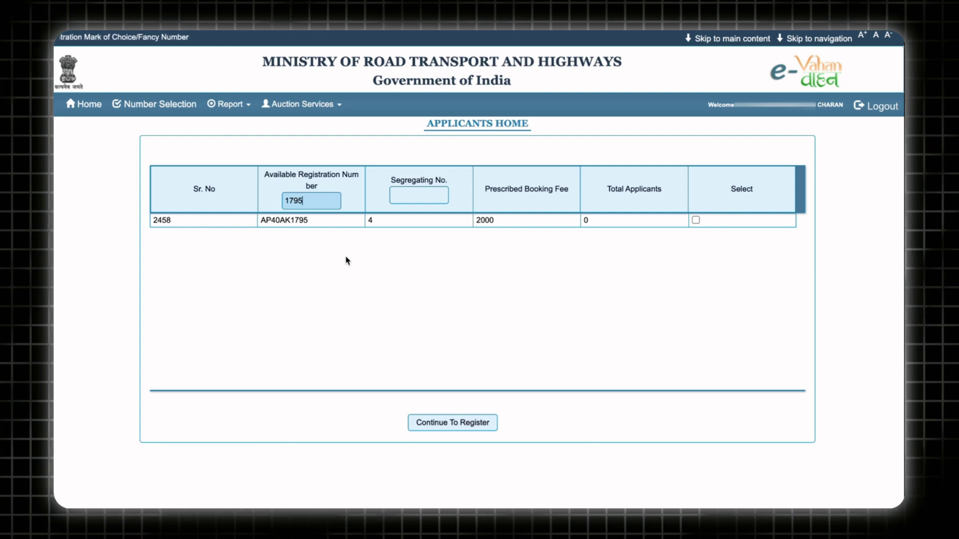
left_click(423, 195)
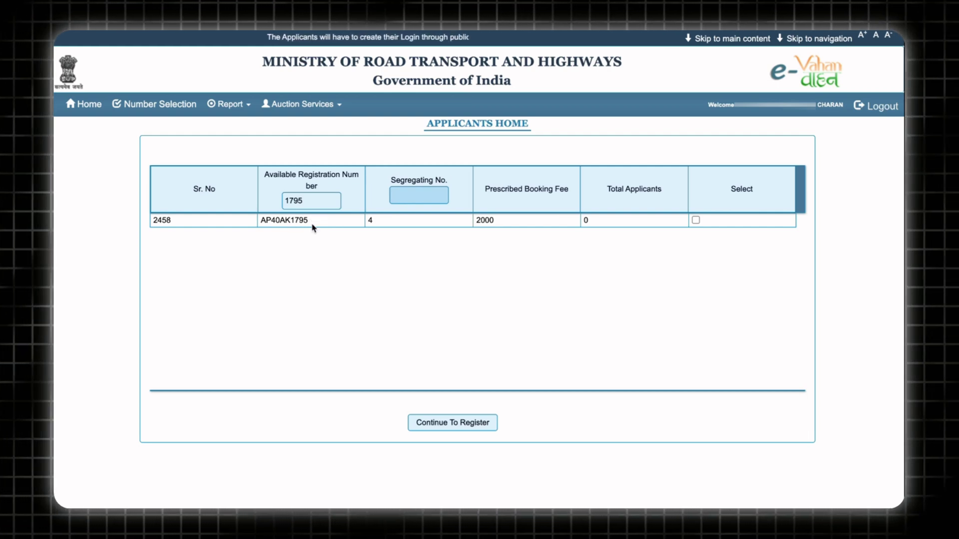
double_click(372, 220)
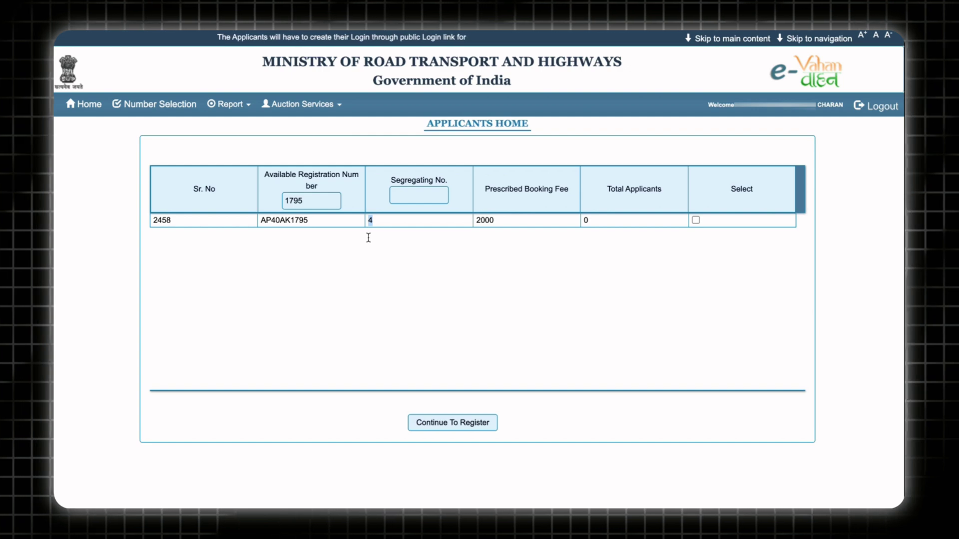
left_click(368, 238)
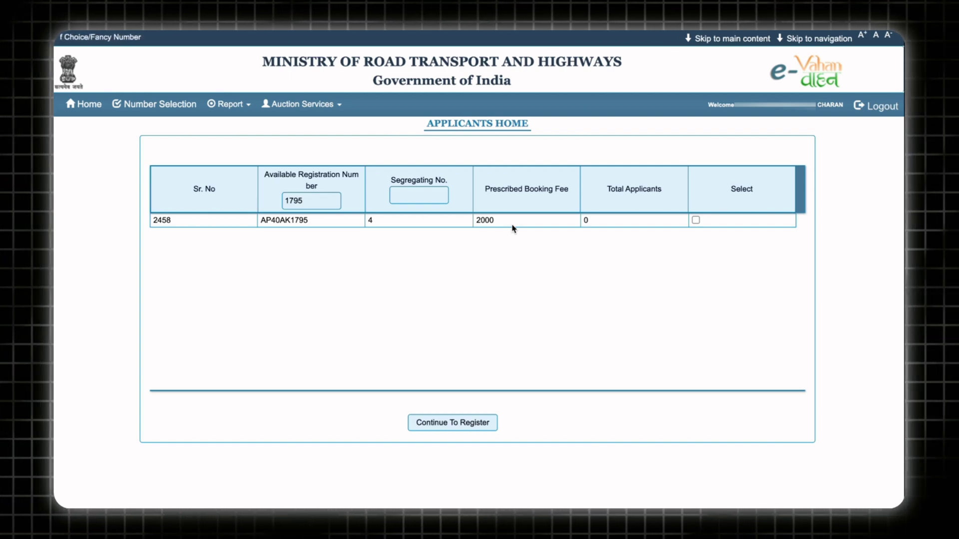
left_click(695, 220)
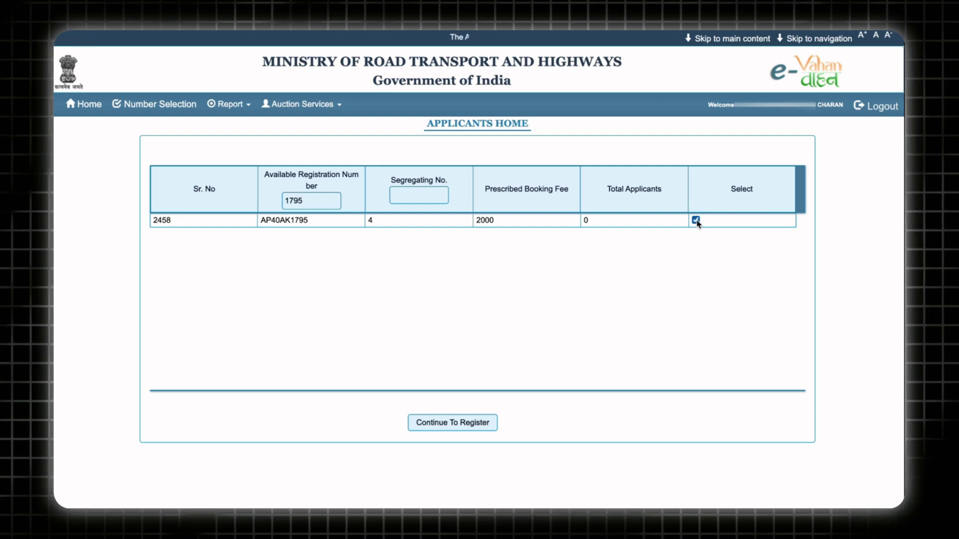
Step: Continue to register, accept the bidder terms and conditions, and submit the registration
left_click(461, 426)
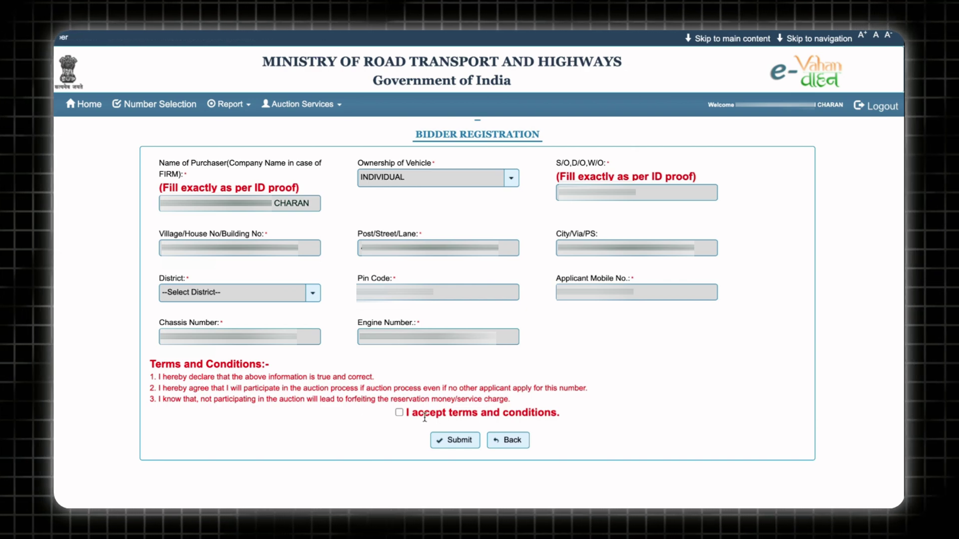
left_click(399, 414)
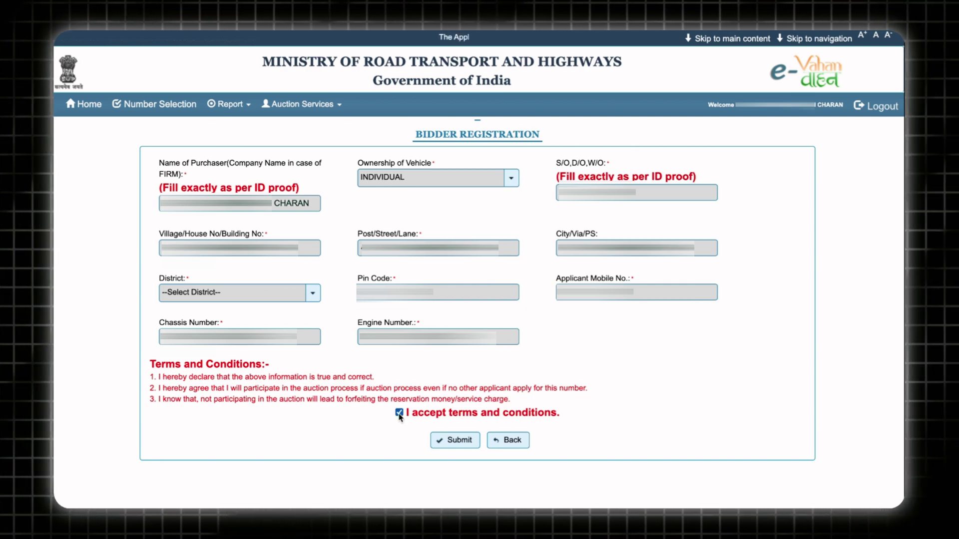
left_click(444, 443)
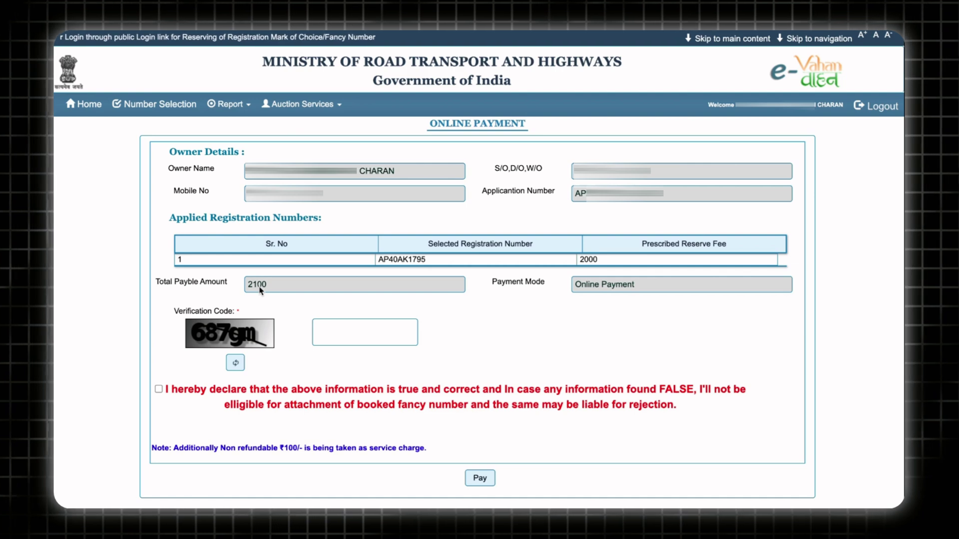
Step: Enter the payment verification code and tick the declaration that the details are true
left_click(333, 329)
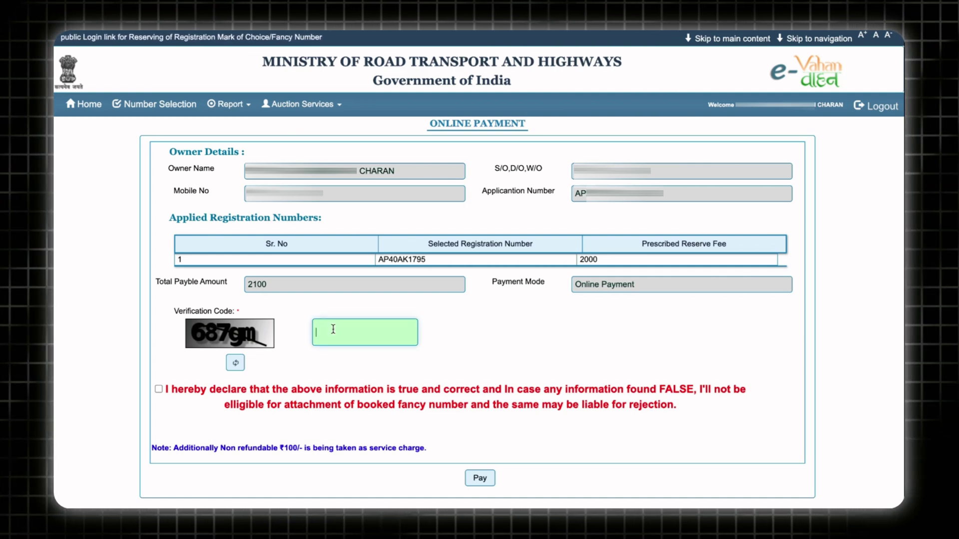
type("687gm")
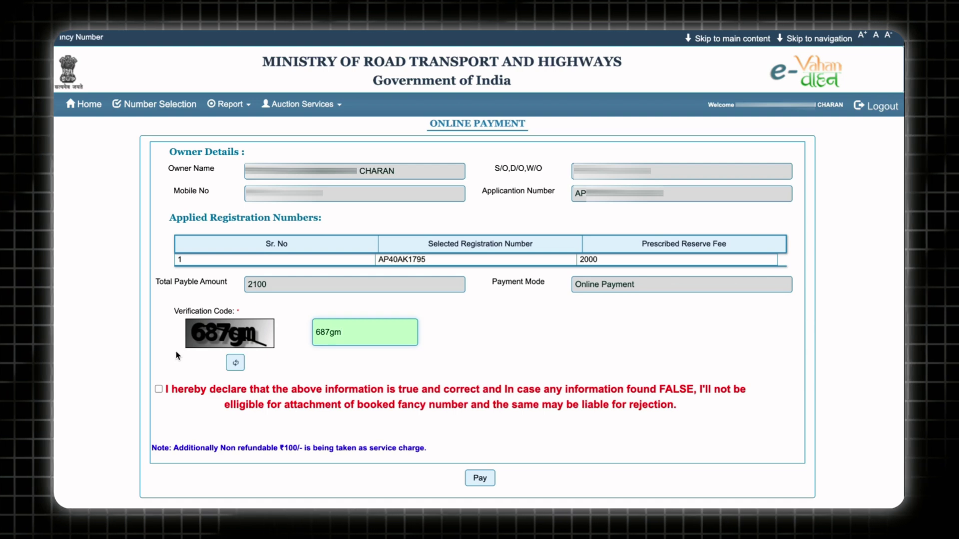
left_click(159, 389)
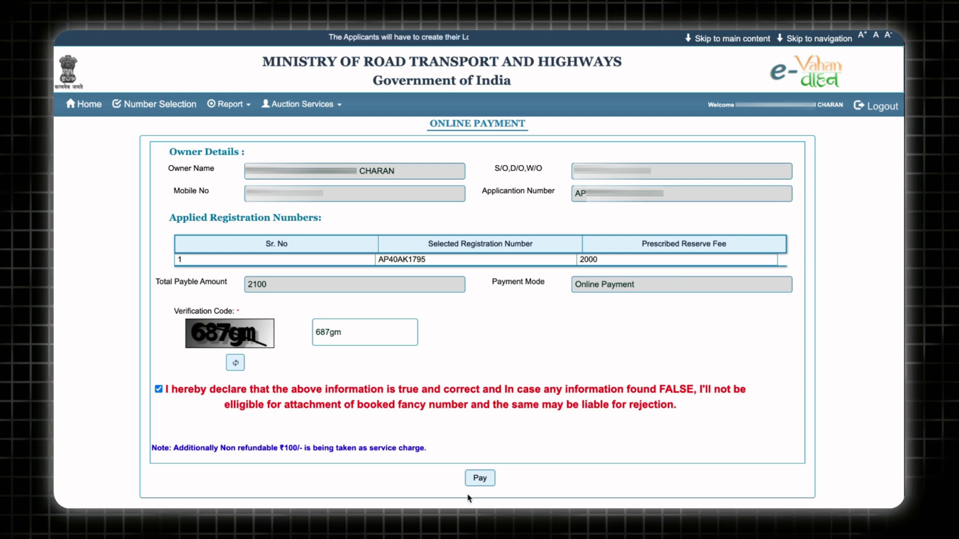
Step: Submit the 2100 payment, choosing payubiz as the gateway and accepting its terms
left_click(478, 479)
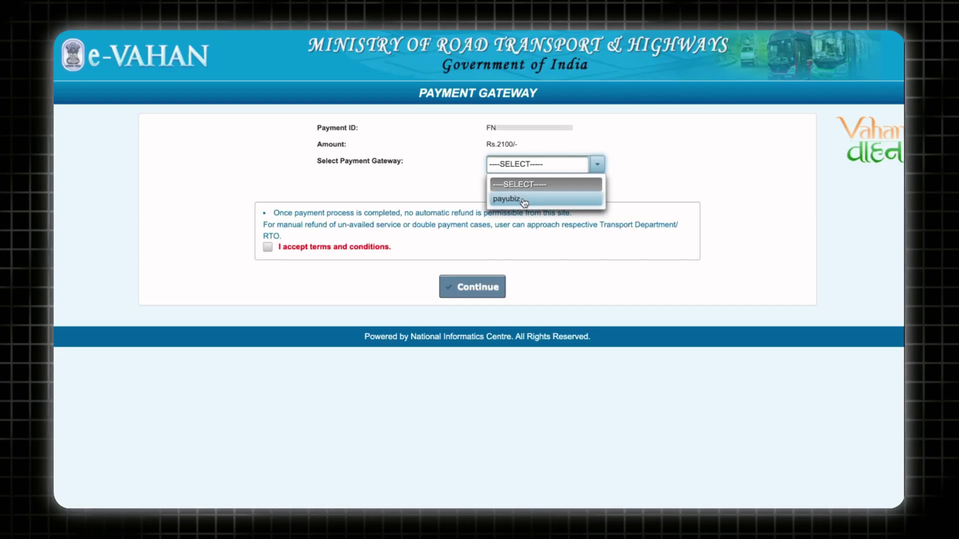
left_click(524, 202)
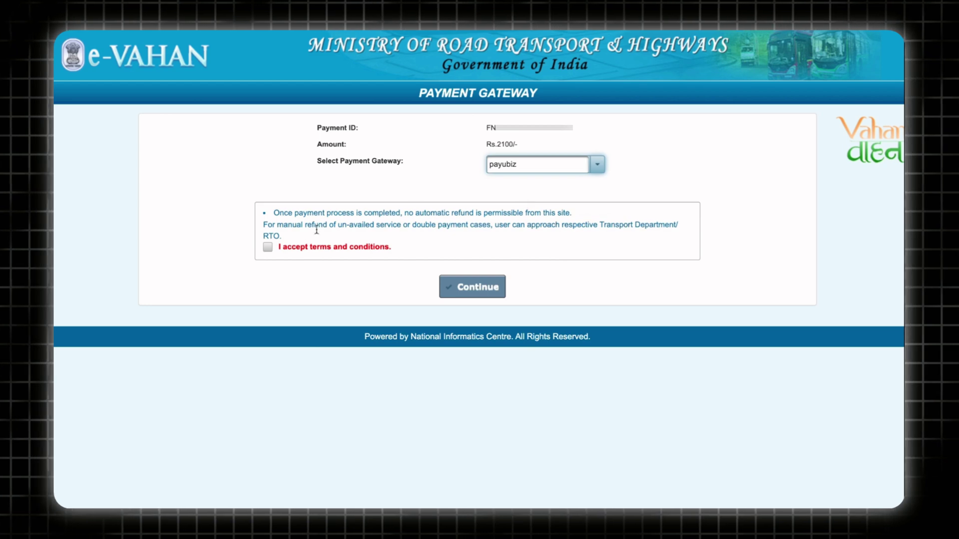
left_click(267, 248)
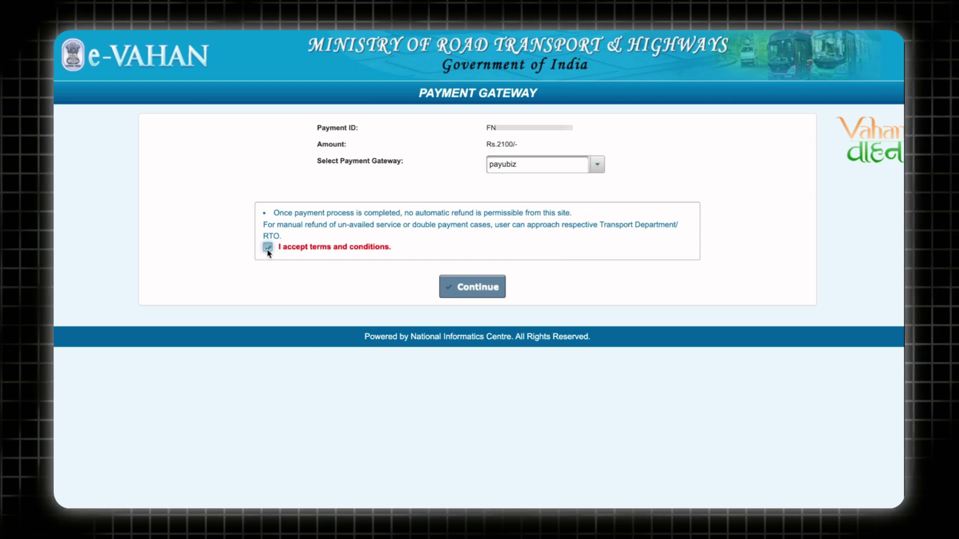
left_click(475, 288)
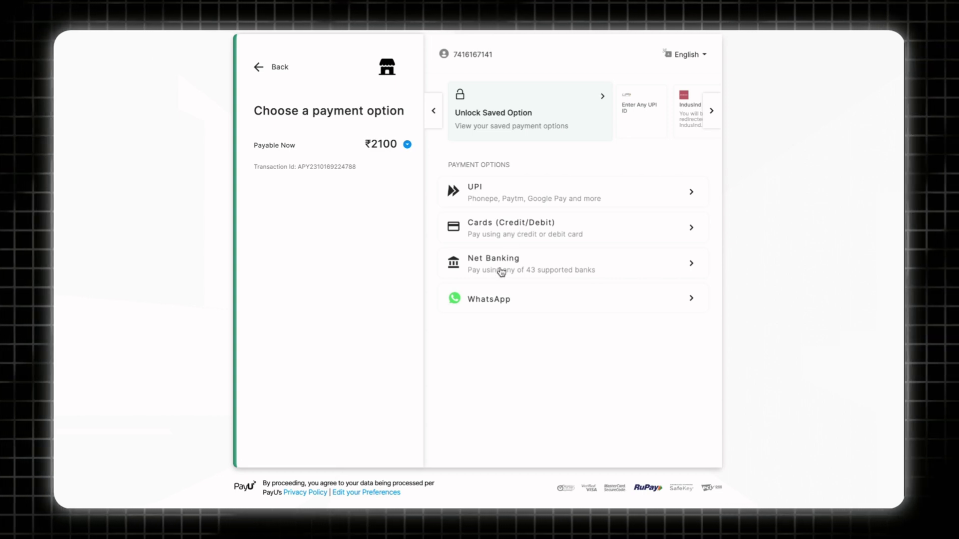
Step: Pay by credit or debit card, filling in the card expiry date
left_click(505, 235)
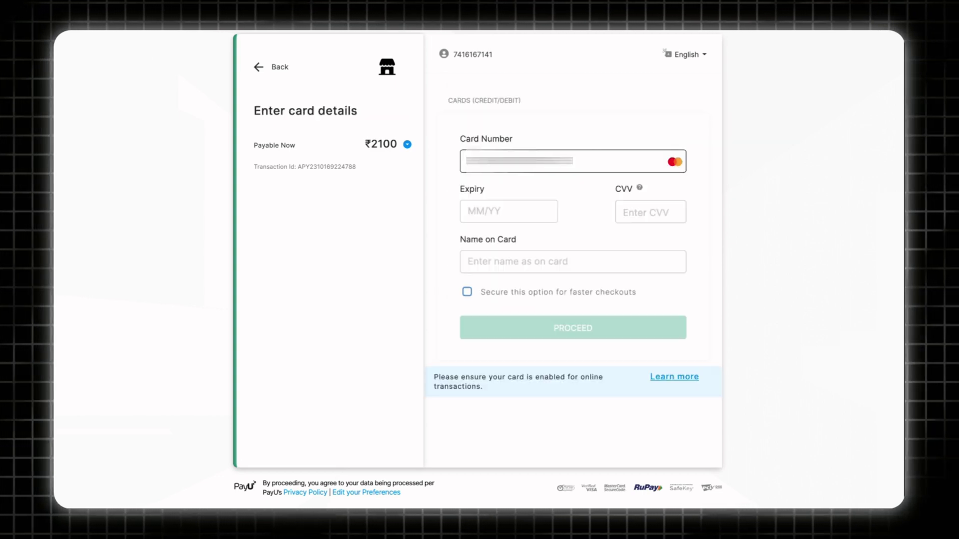
left_click(499, 209)
type("09/2")
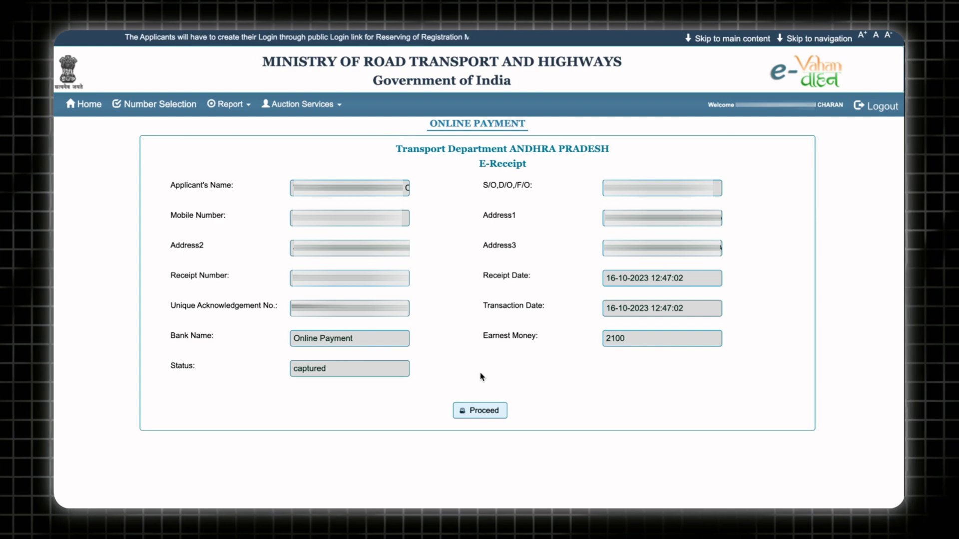
left_click(468, 410)
left_click(505, 43)
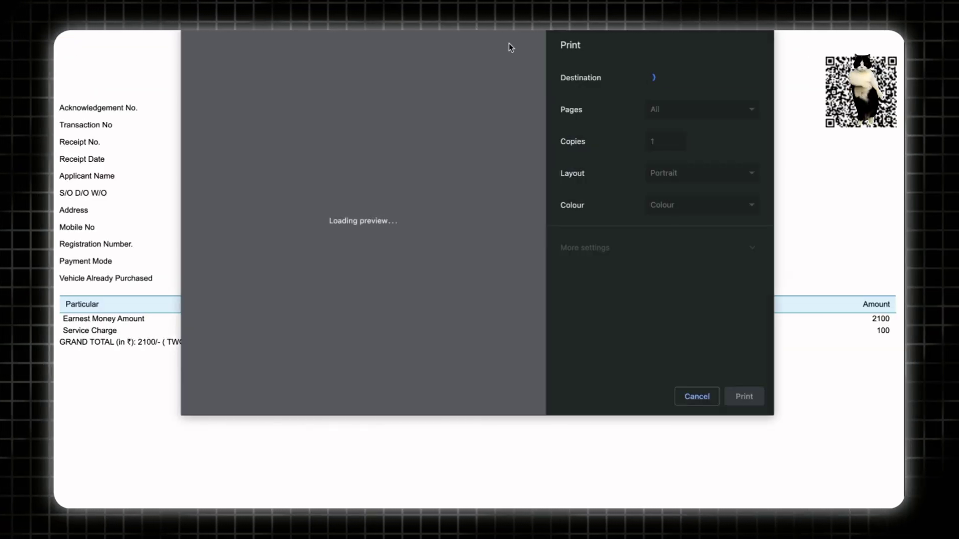
left_click(730, 395)
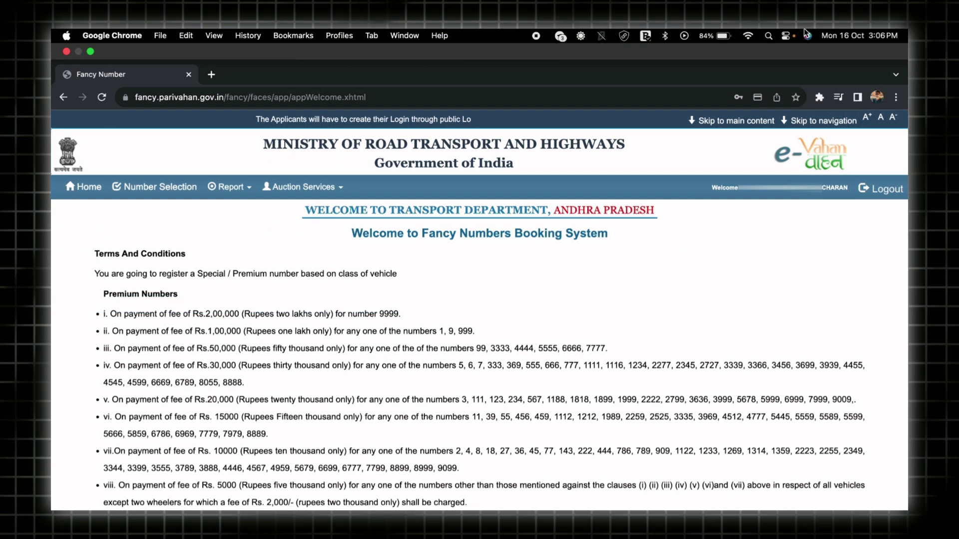
Step: Switch Chrome to full screen and expand the Auction Services menu
key("ctrl+super+f")
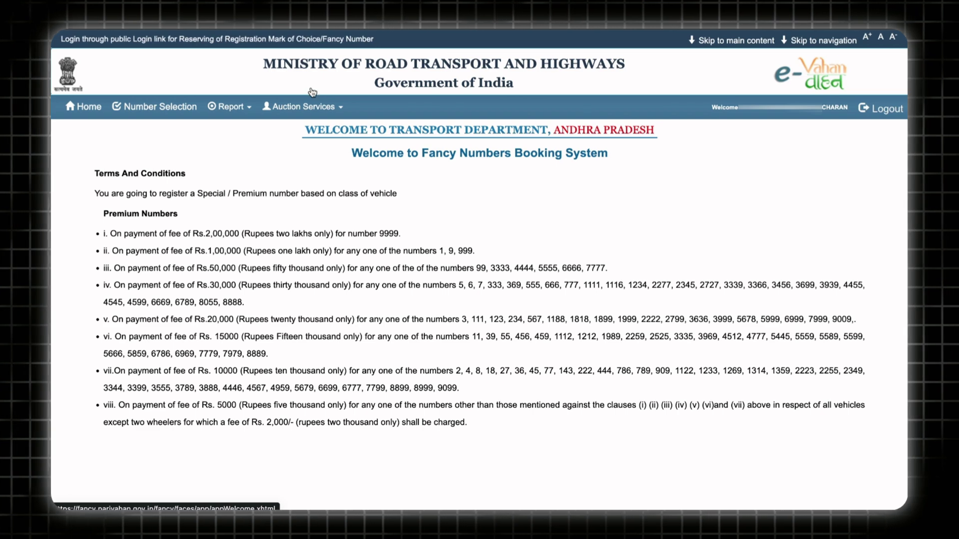
left_click(297, 107)
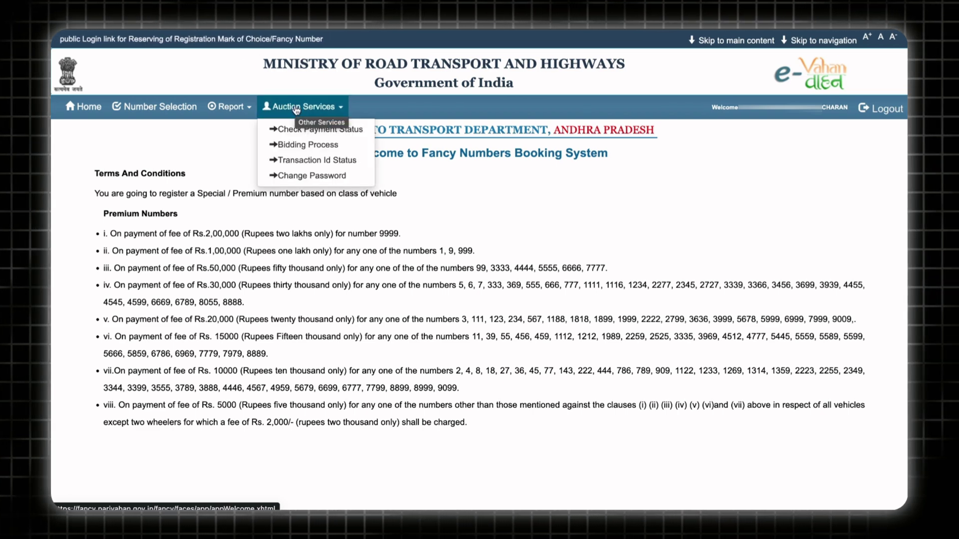
left_click(276, 113)
left_click(282, 114)
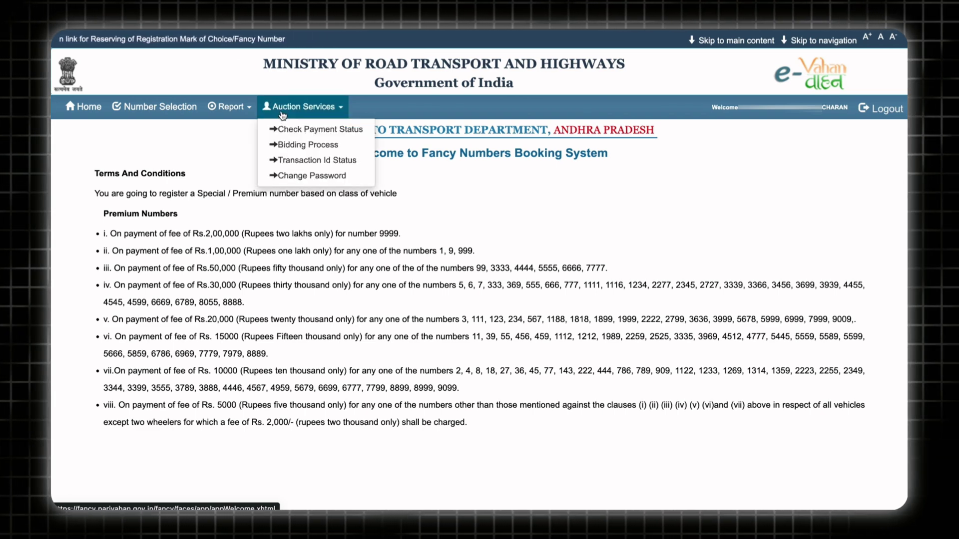
Step: Open Bidding Process and select the AP40AK1795 acknowledgement to see the single-bidder notice
left_click(293, 145)
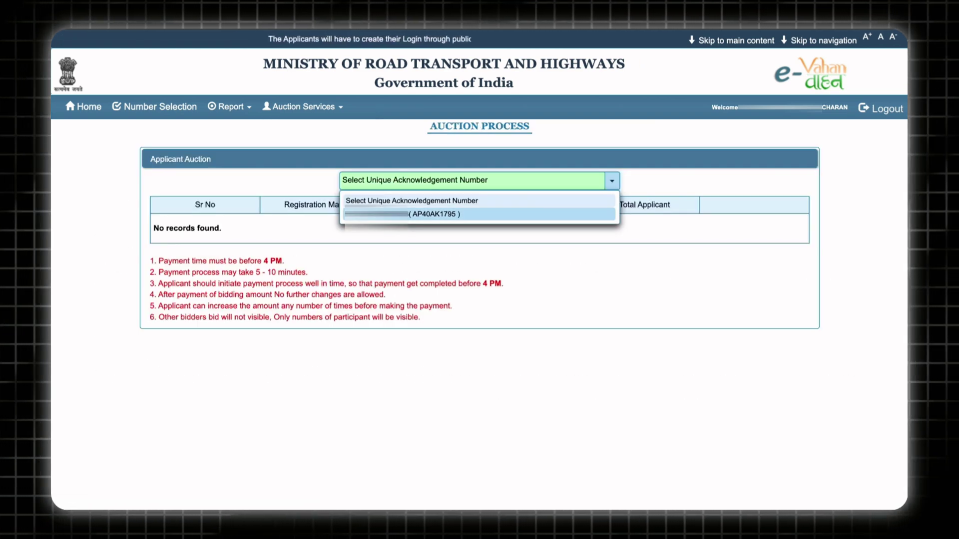
left_click(423, 216)
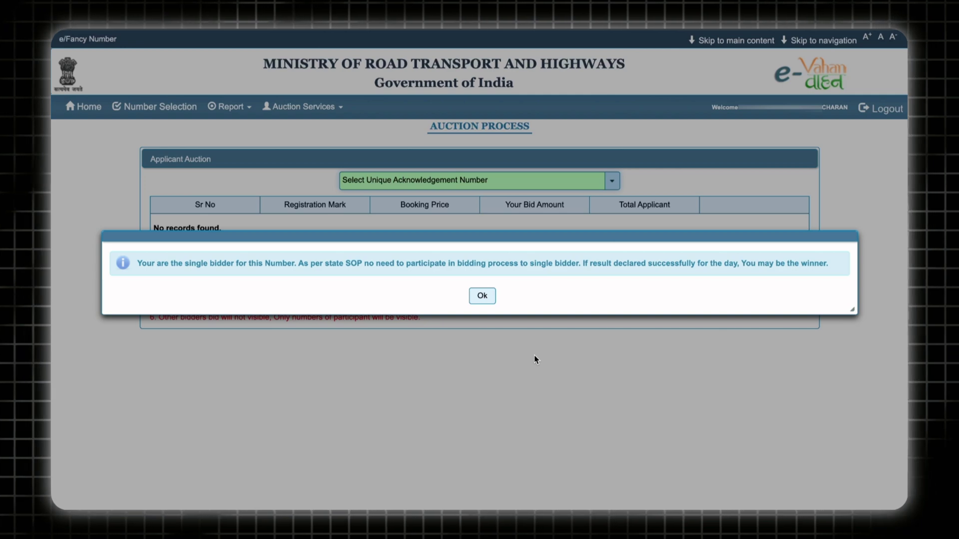
Step: Acknowledge the single-bidder message with Ok
left_click(482, 296)
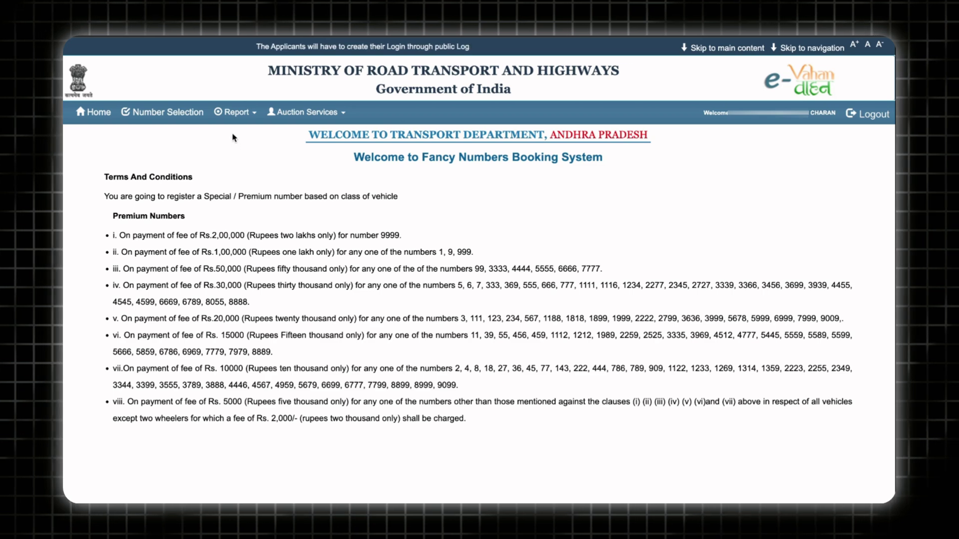
Step: Generate the AP40AK1795 allotment letter via Report > Print Allotment Letter using the FNA (WINNER) acknowledgement
left_click(232, 116)
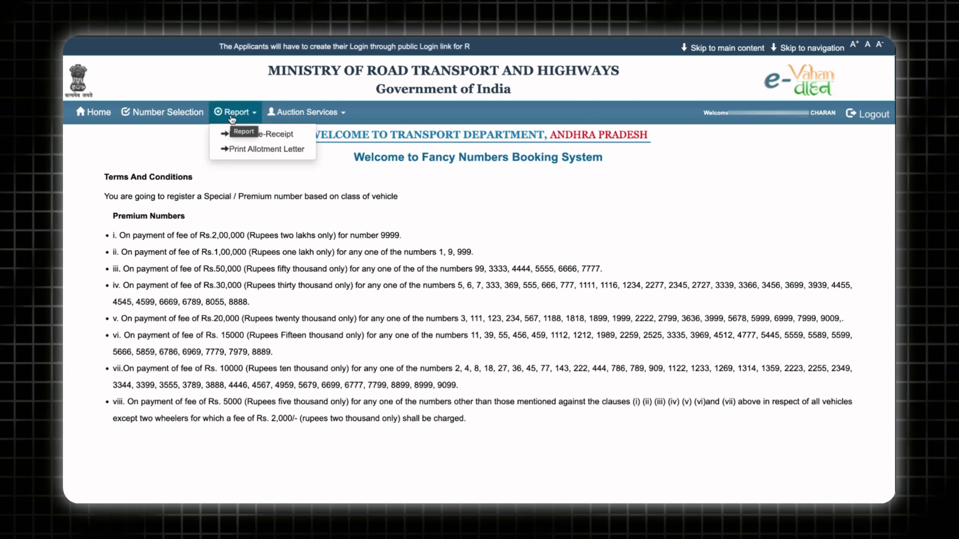
left_click(250, 150)
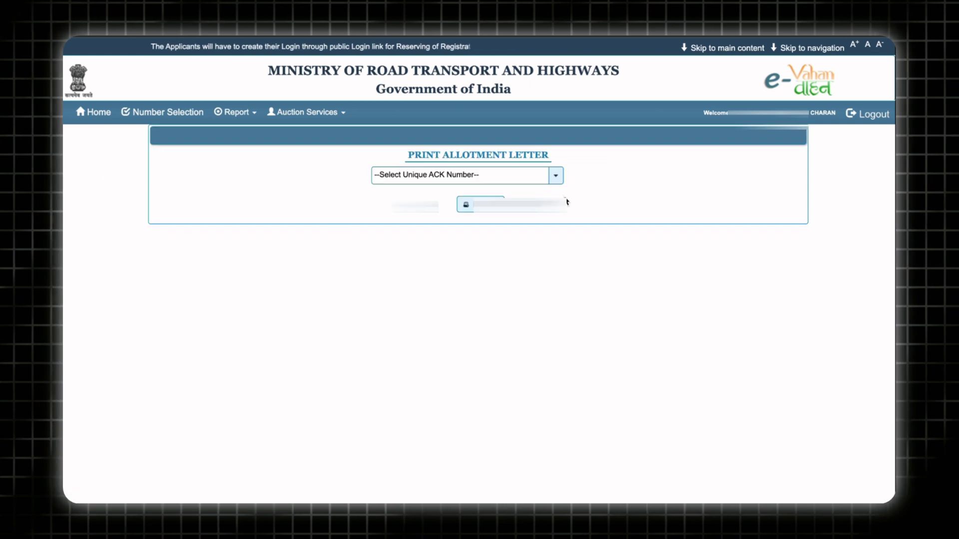
left_click(556, 176)
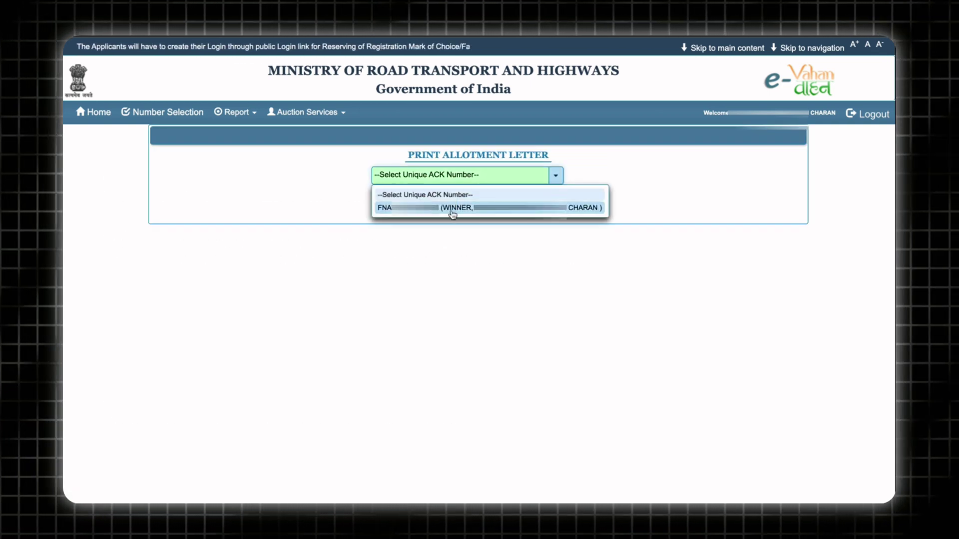
left_click(422, 211)
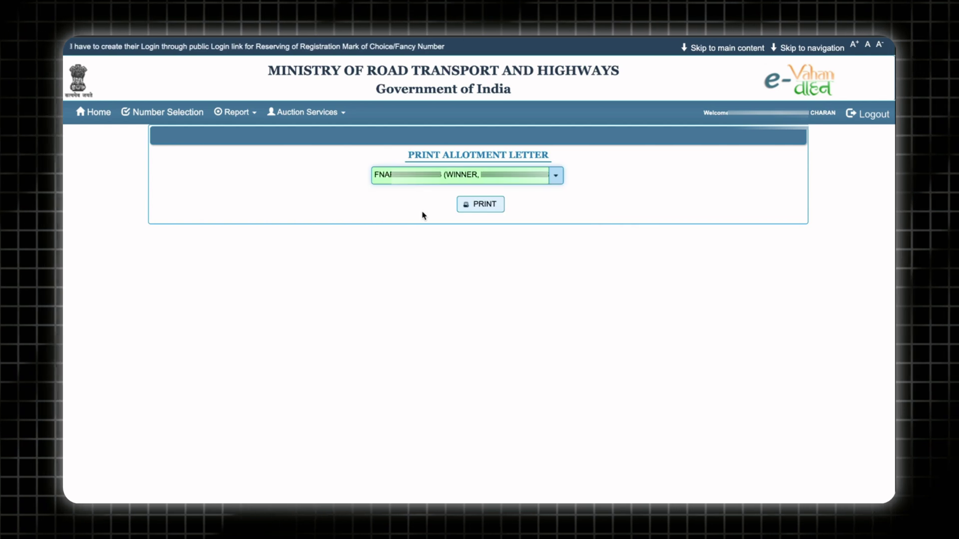
left_click(473, 213)
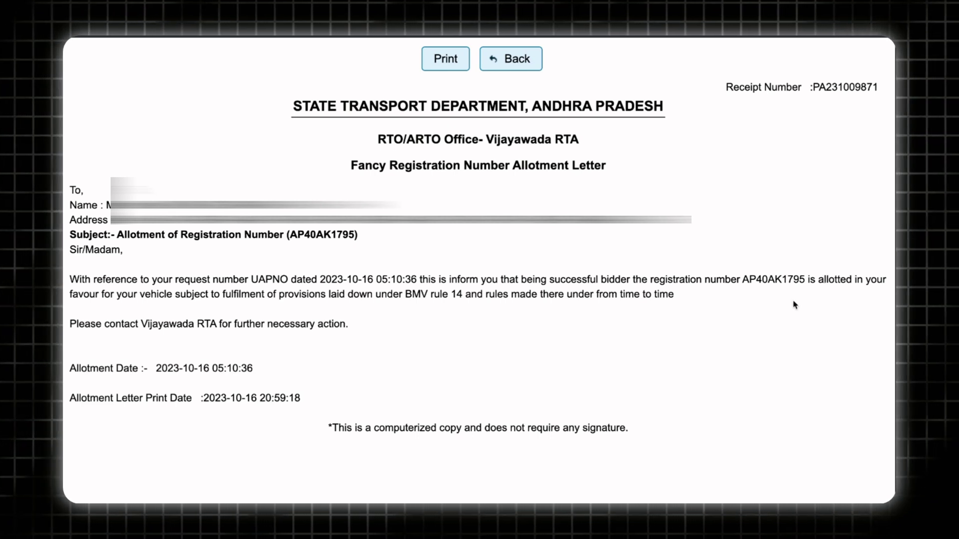
left_click(433, 59)
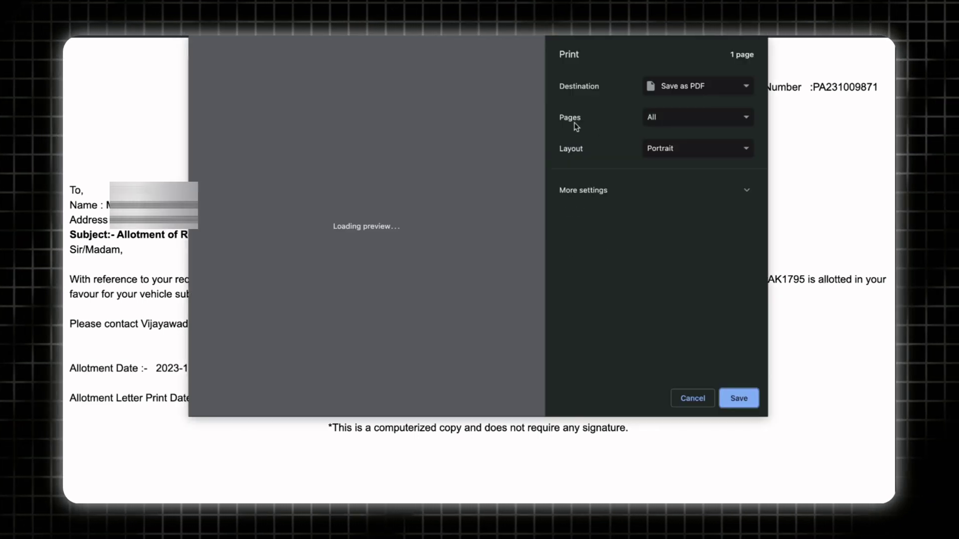